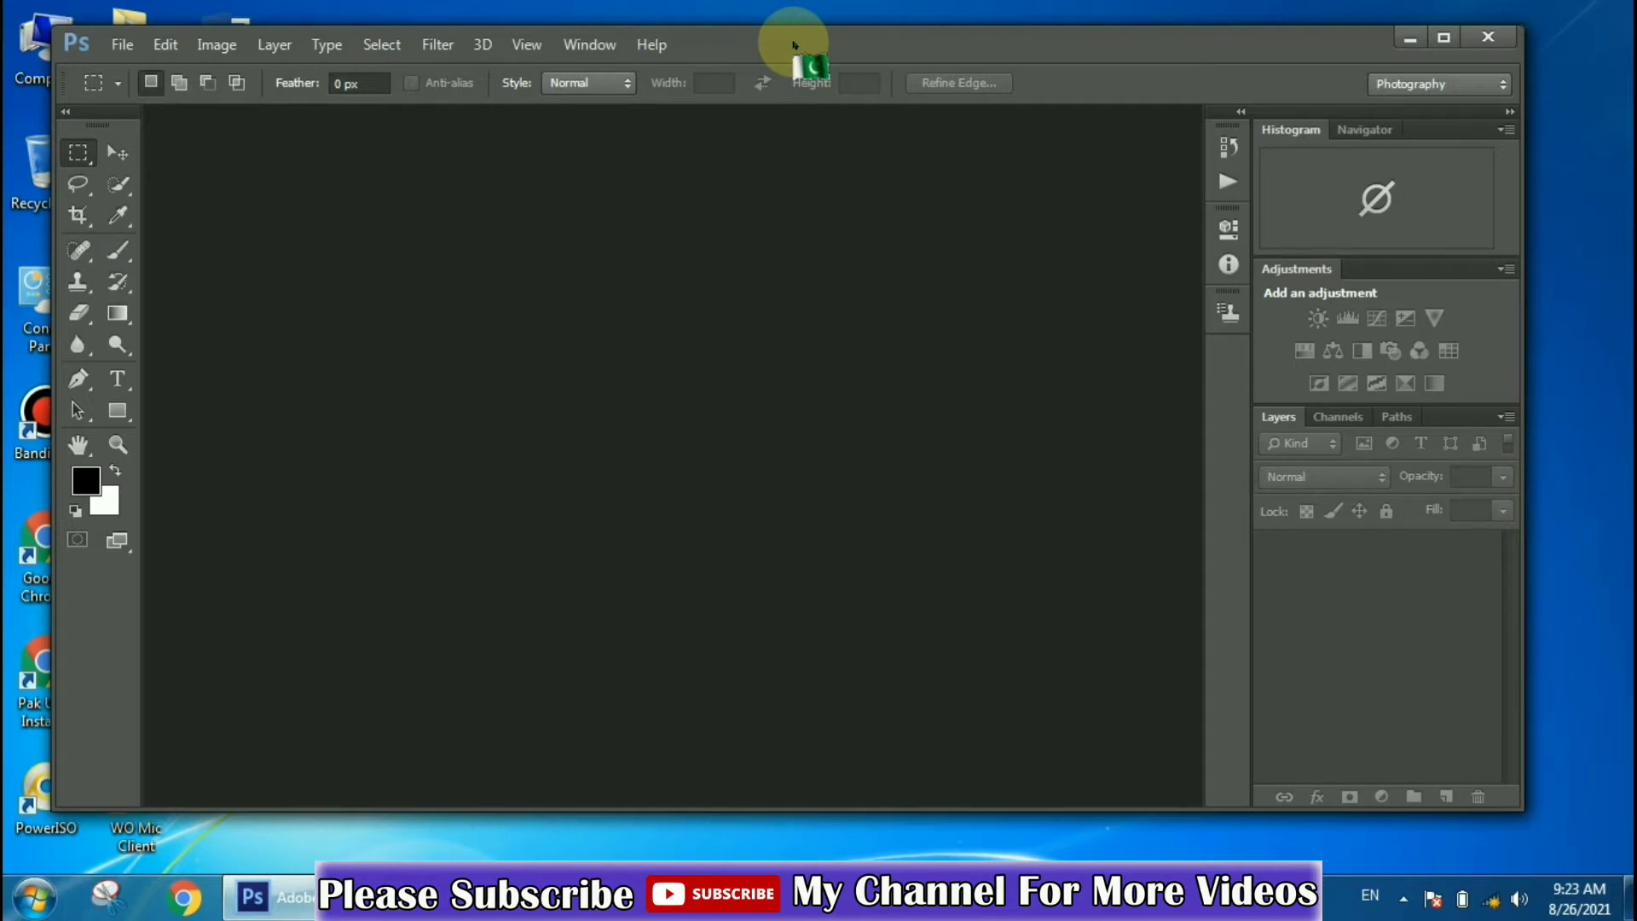
- Move the Photoshop window aside and open the 'my urdu channel' desktop folder
{"action": "left_click_drag", "start_coordinate": [793, 44], "coordinate": [842, 152]}
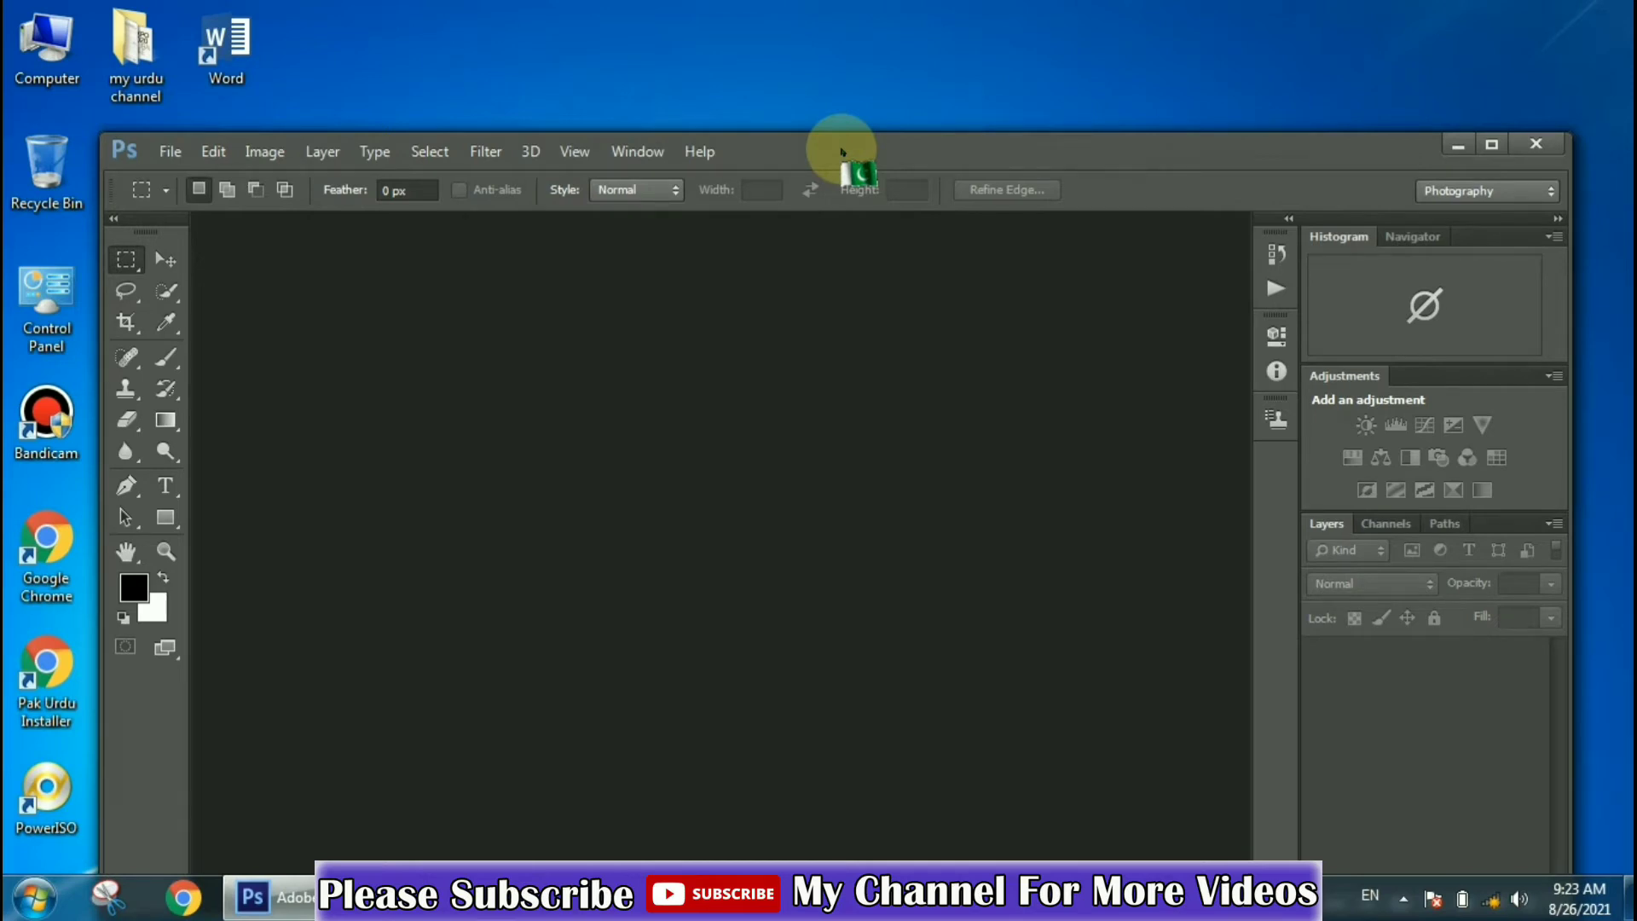
{"action": "double_click", "coordinate": [136, 47]}
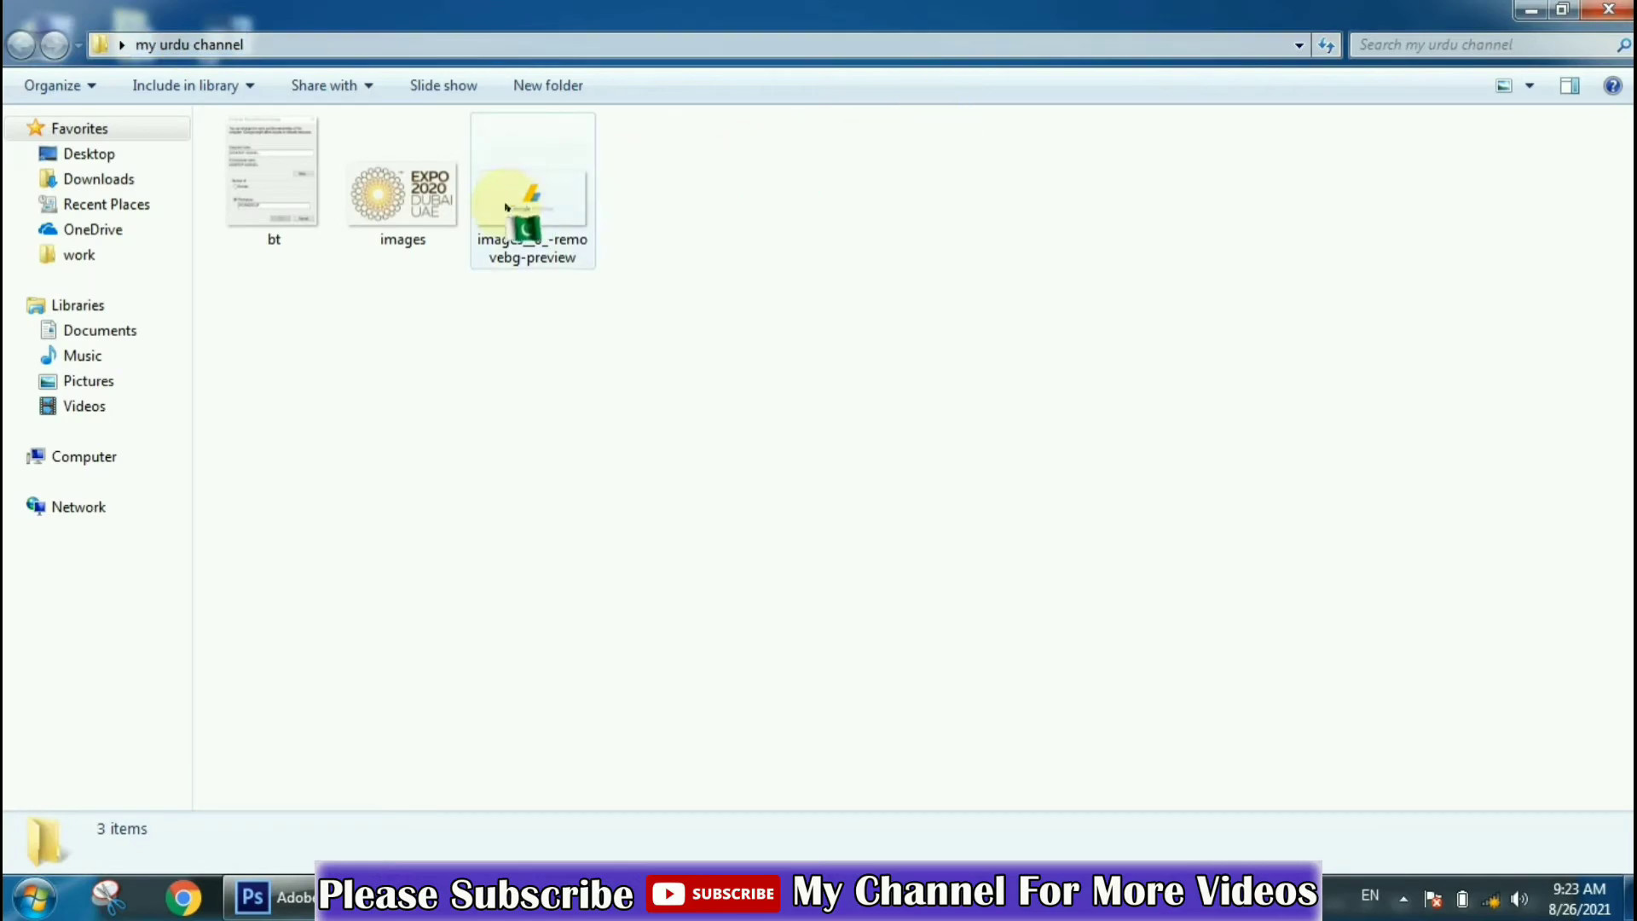
- Try dragging the removebg PNG onto the Photoshop canvas, which refuses it, then maximize Photoshop
{"action": "left_click", "coordinate": [491, 253]}
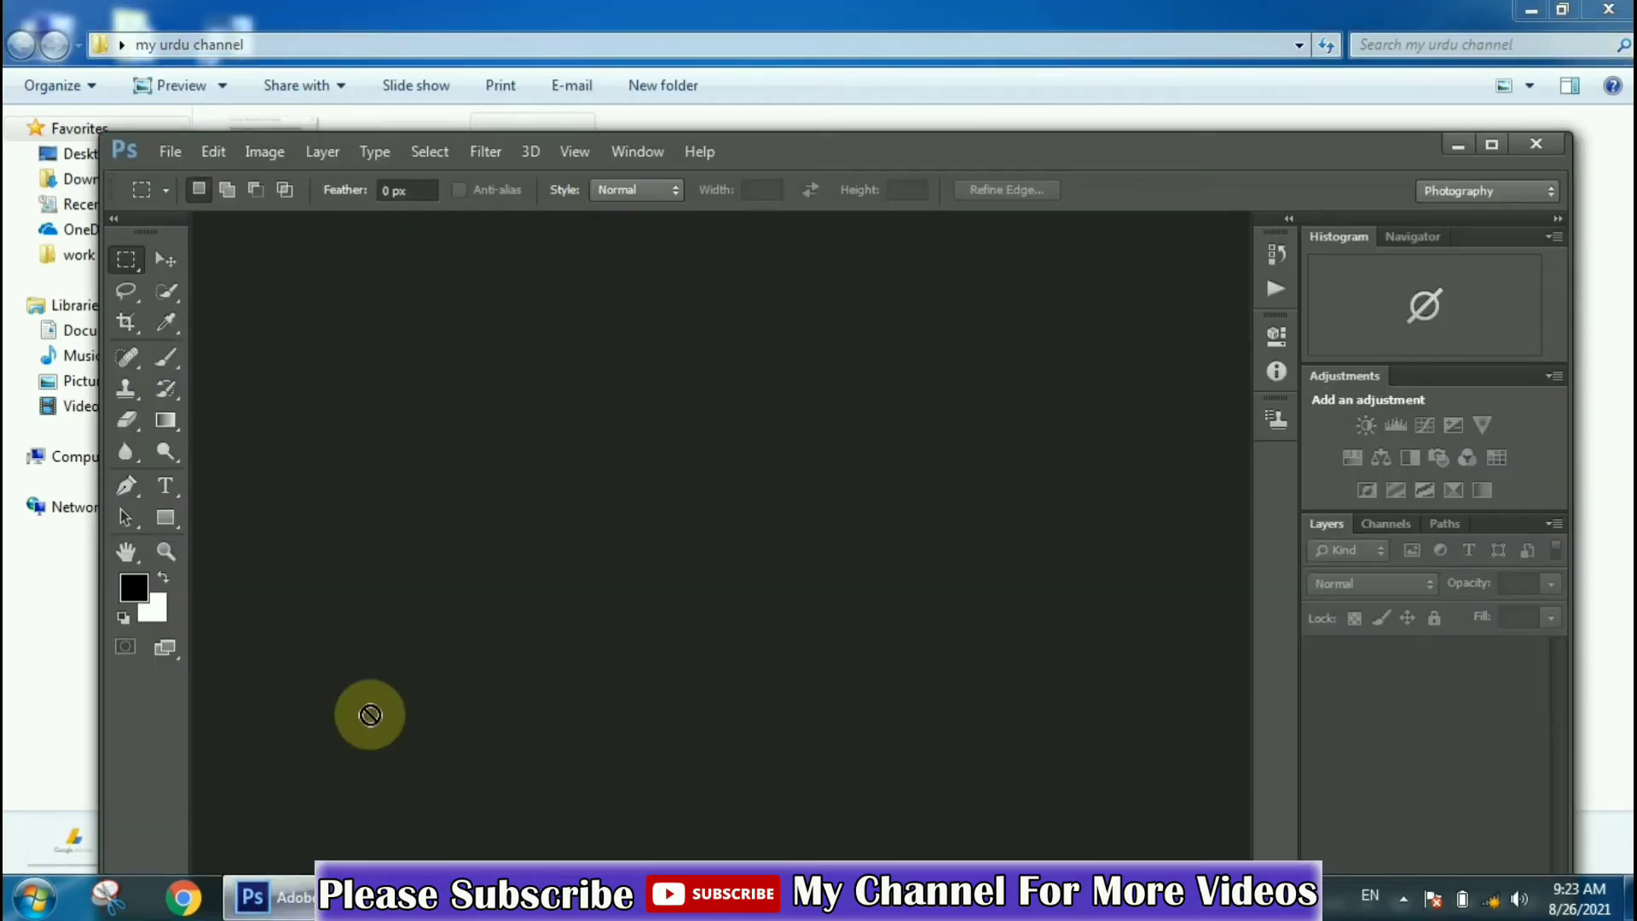
{"action": "mouse_move", "coordinate": [491, 253]}
{"action": "left_mouse_down"}
{"action": "mouse_move", "coordinate": [371, 705]}
{"action": "mouse_move", "coordinate": [441, 870]}
{"action": "mouse_move", "coordinate": [434, 372]}
{"action": "mouse_move", "coordinate": [288, 893]}
{"action": "mouse_move", "coordinate": [562, 412]}
{"action": "left_mouse_up"}
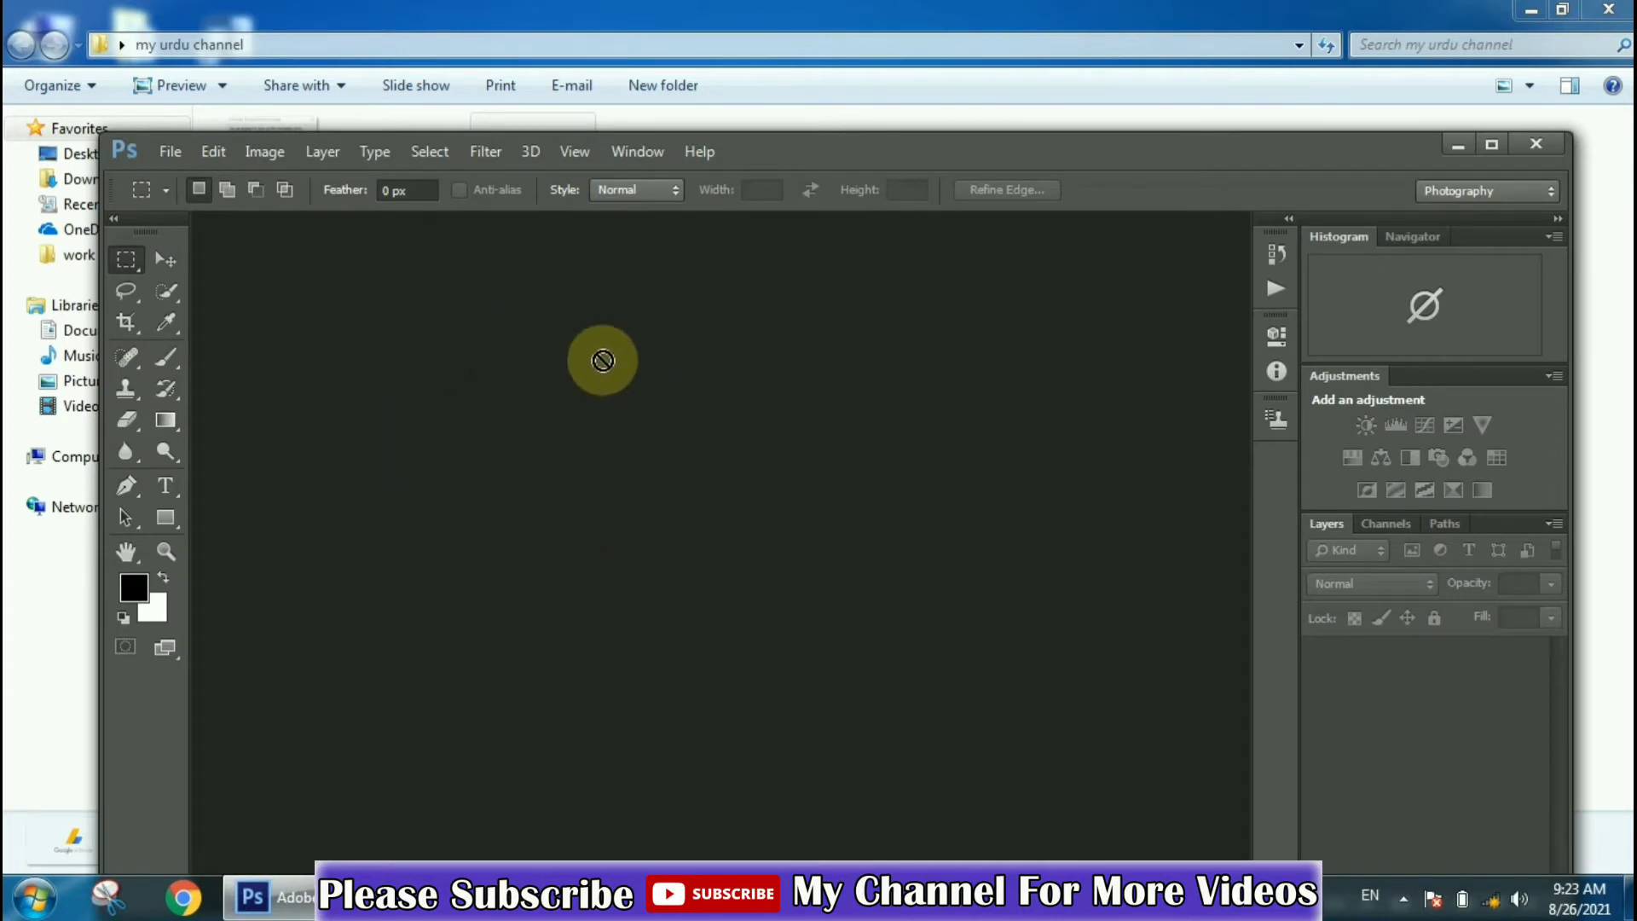
{"action": "mouse_move", "coordinate": [561, 412]}
{"action": "left_mouse_down"}
{"action": "mouse_move", "coordinate": [589, 359]}
{"action": "mouse_move", "coordinate": [630, 485]}
{"action": "left_mouse_up"}
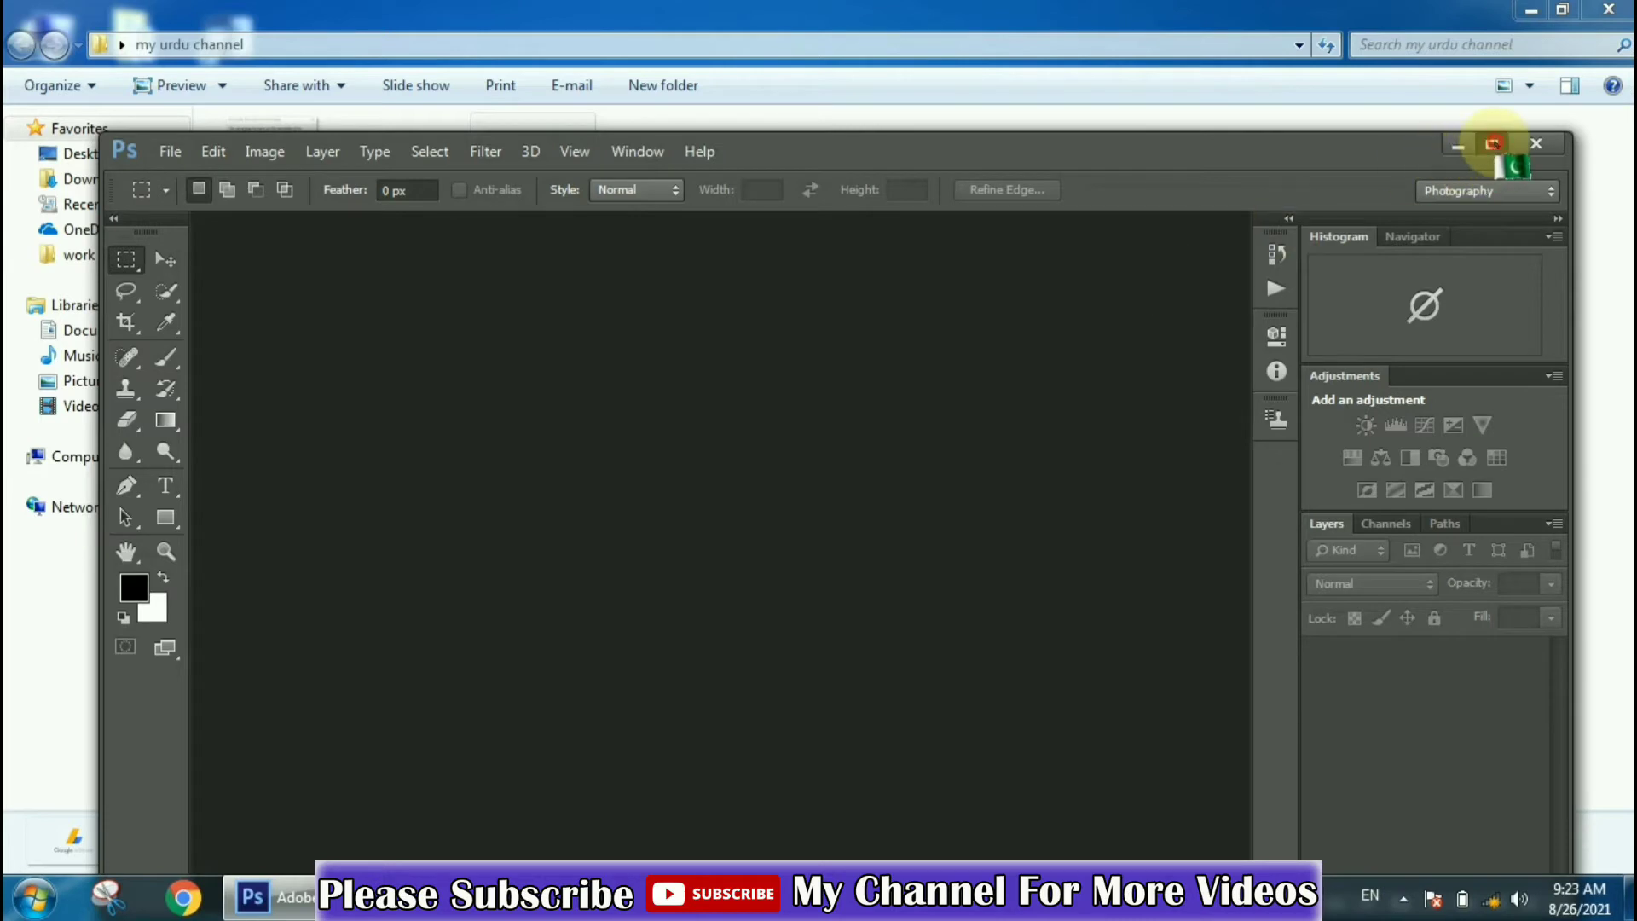
{"action": "left_click", "coordinate": [1494, 144]}
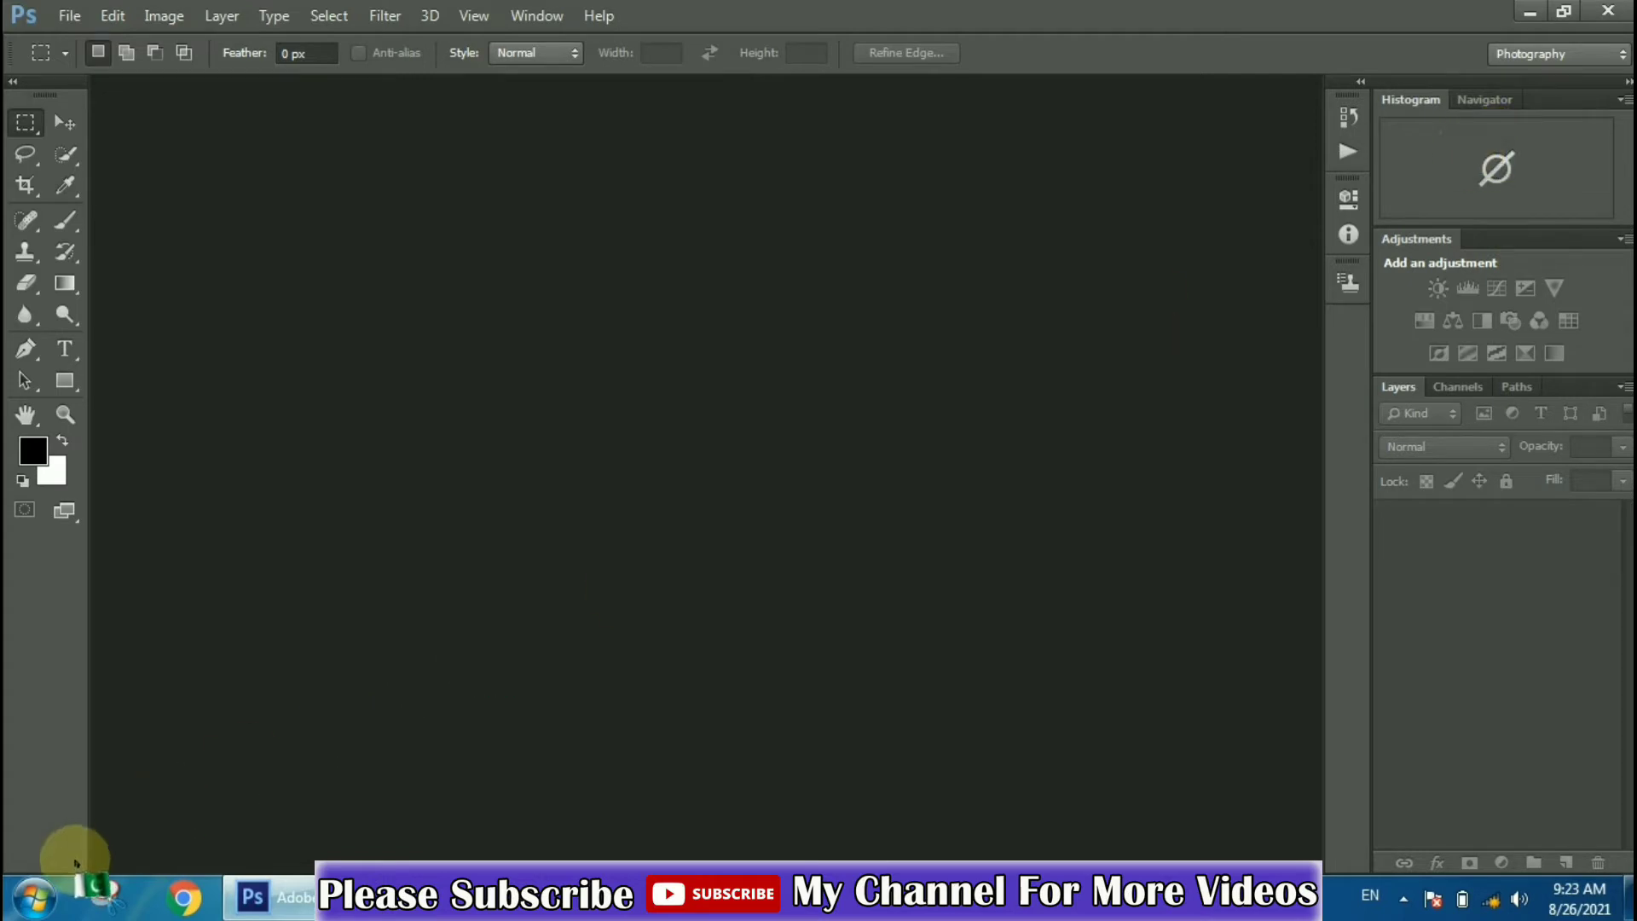
- Search 'run' in the Start menu and launch the Run dialog
{"action": "left_click", "coordinate": [30, 897]}
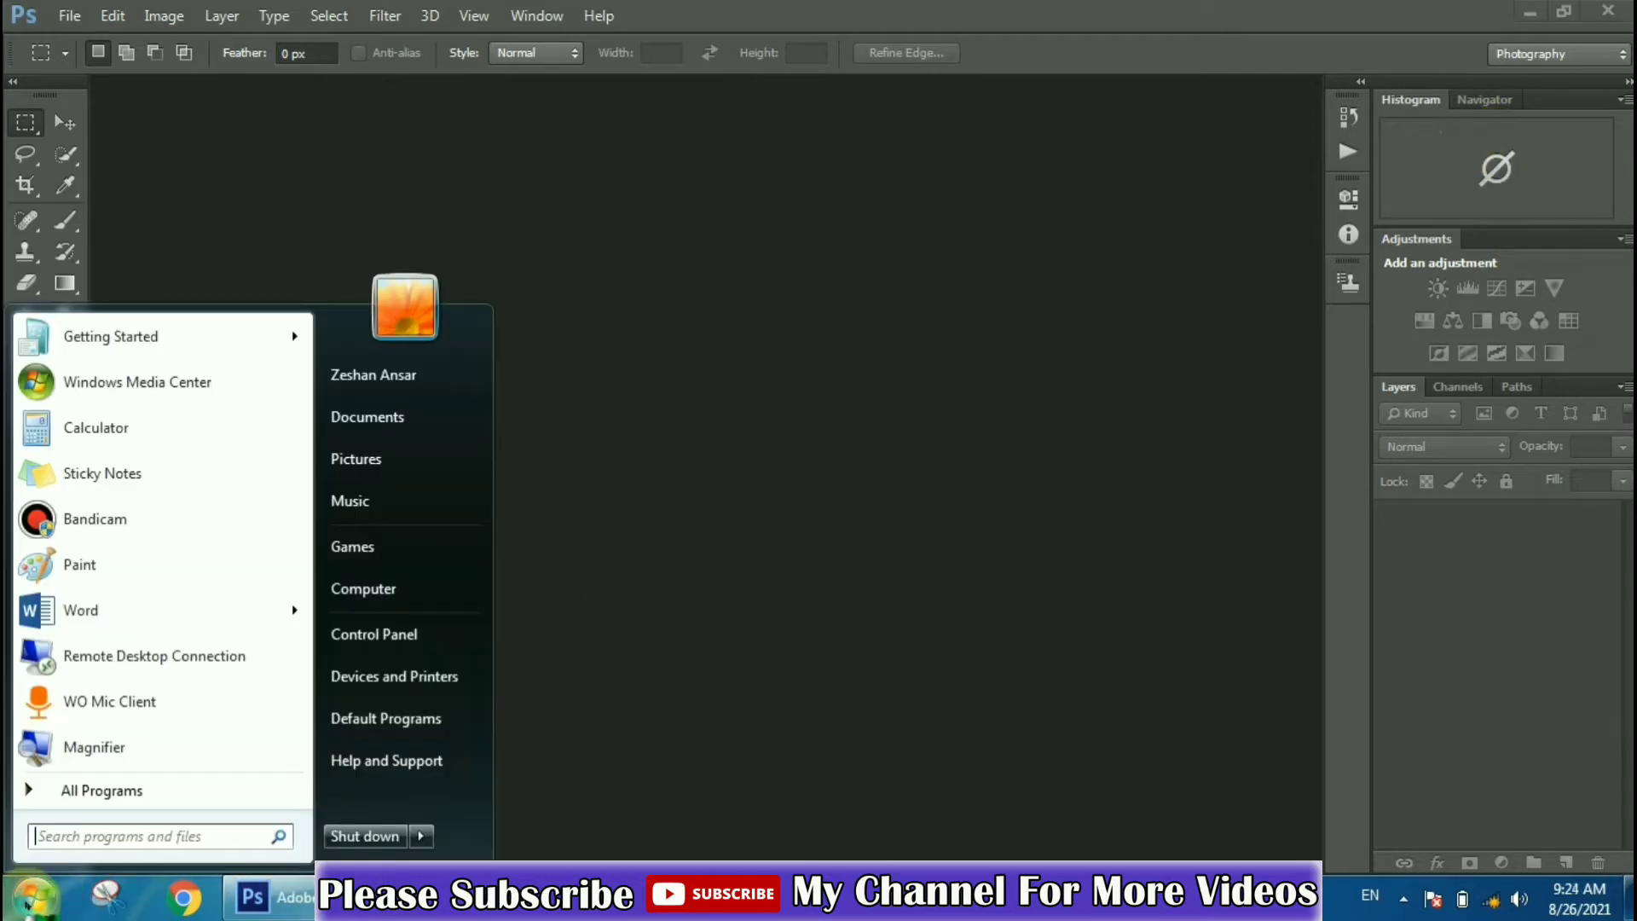
{"action": "left_click", "coordinate": [99, 844]}
{"action": "left_click", "coordinate": [98, 842]}
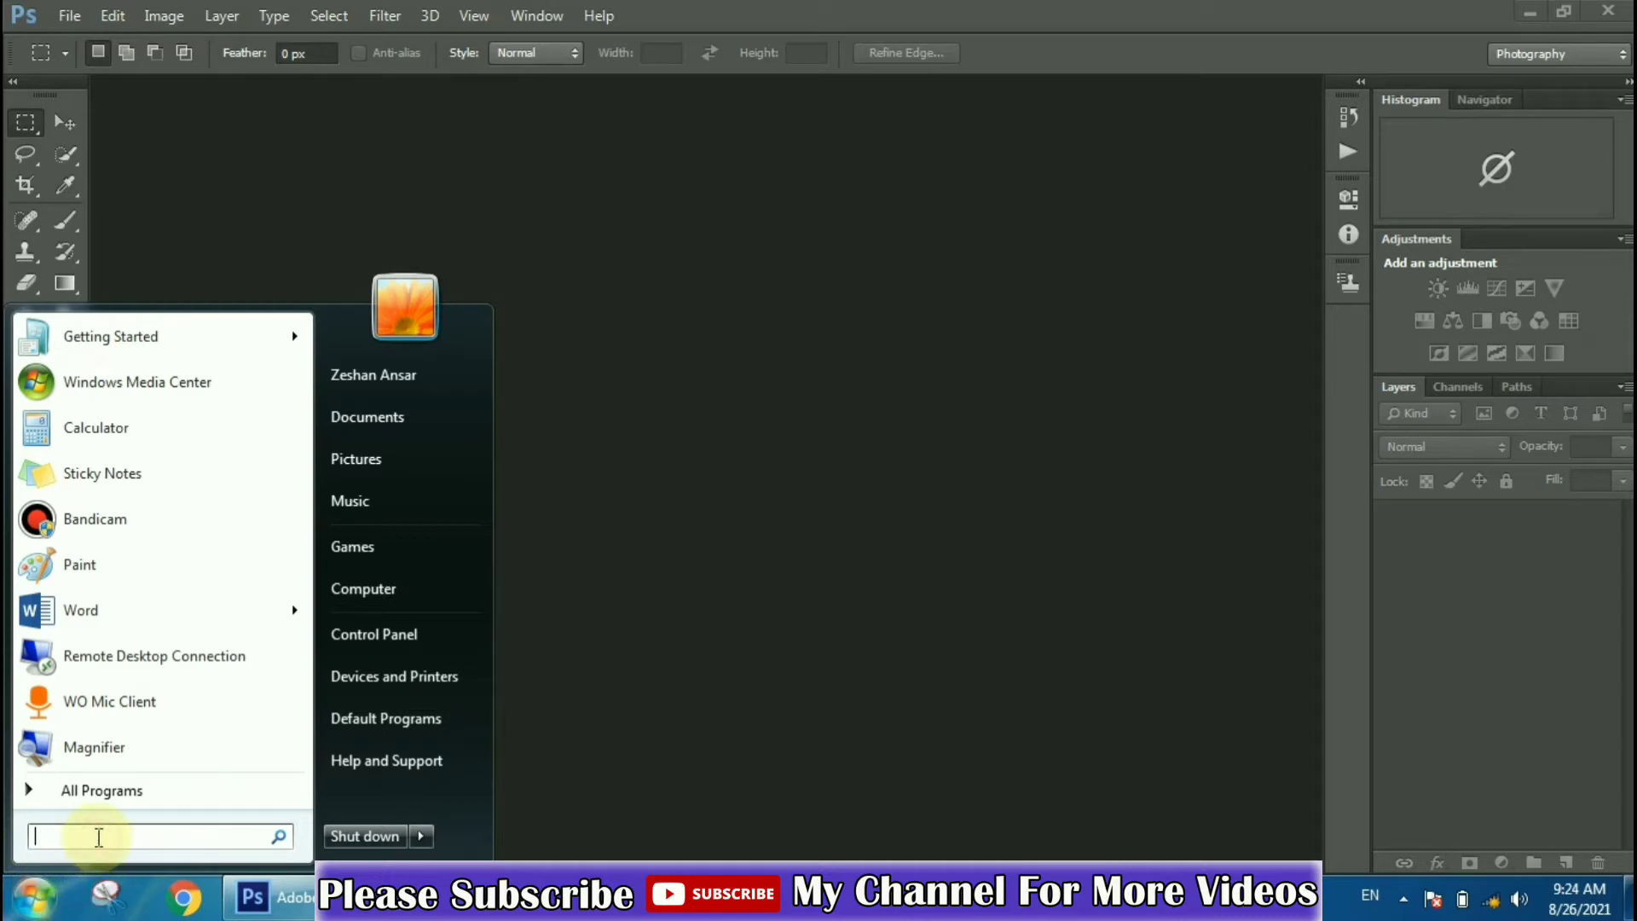
{"action": "type", "text": "r"}
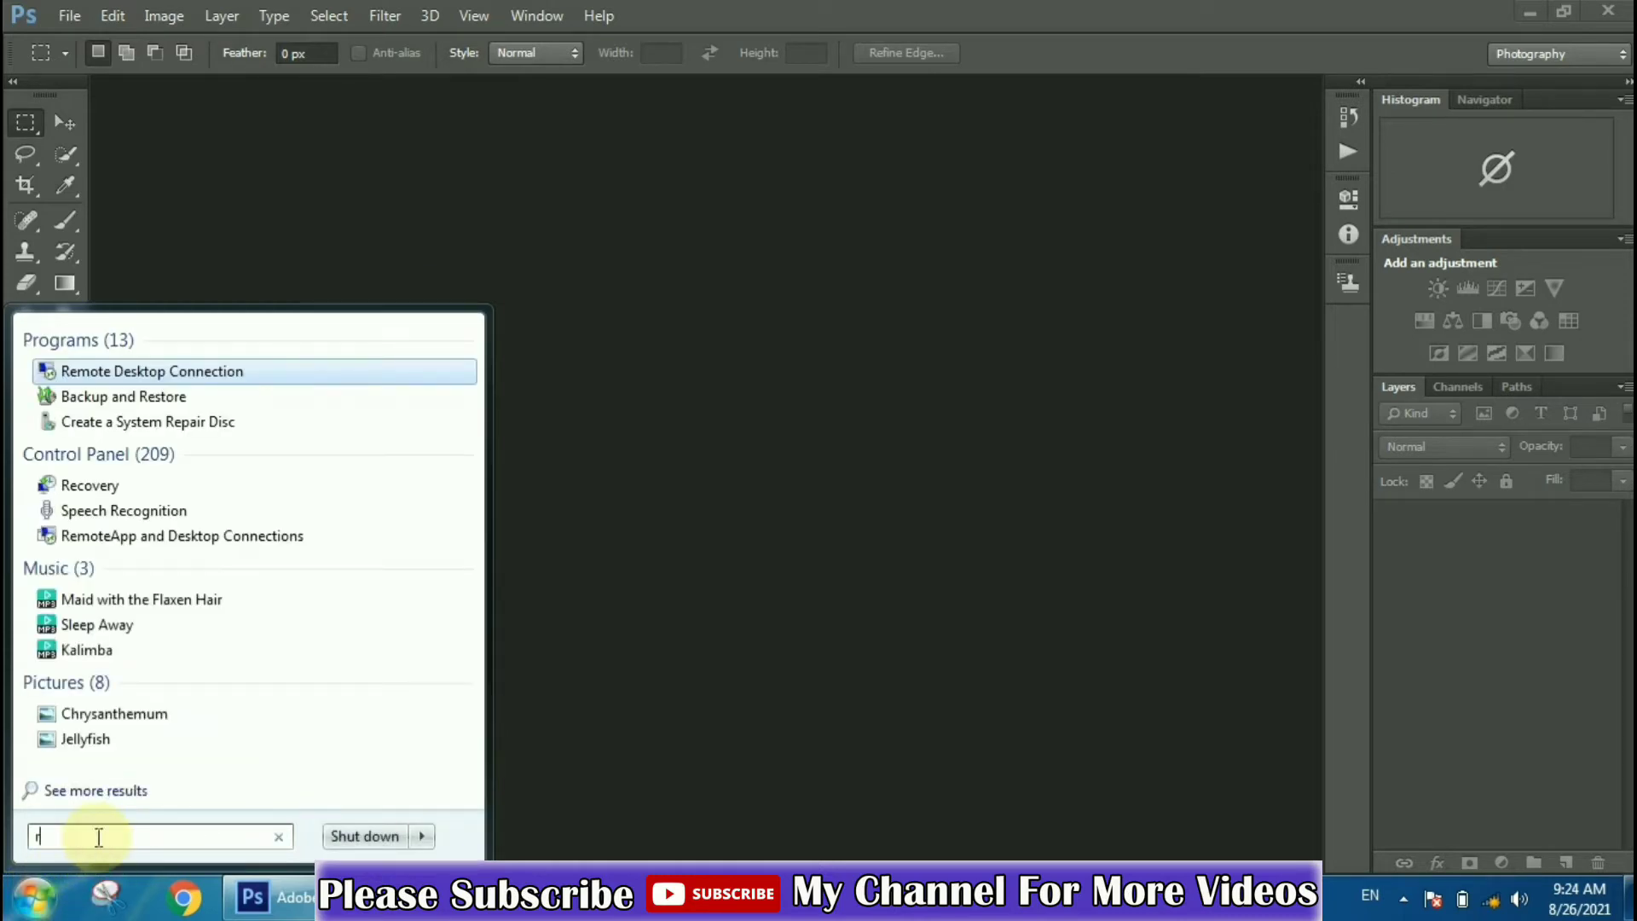
{"action": "type", "text": "un"}
{"action": "key", "text": "Return"}
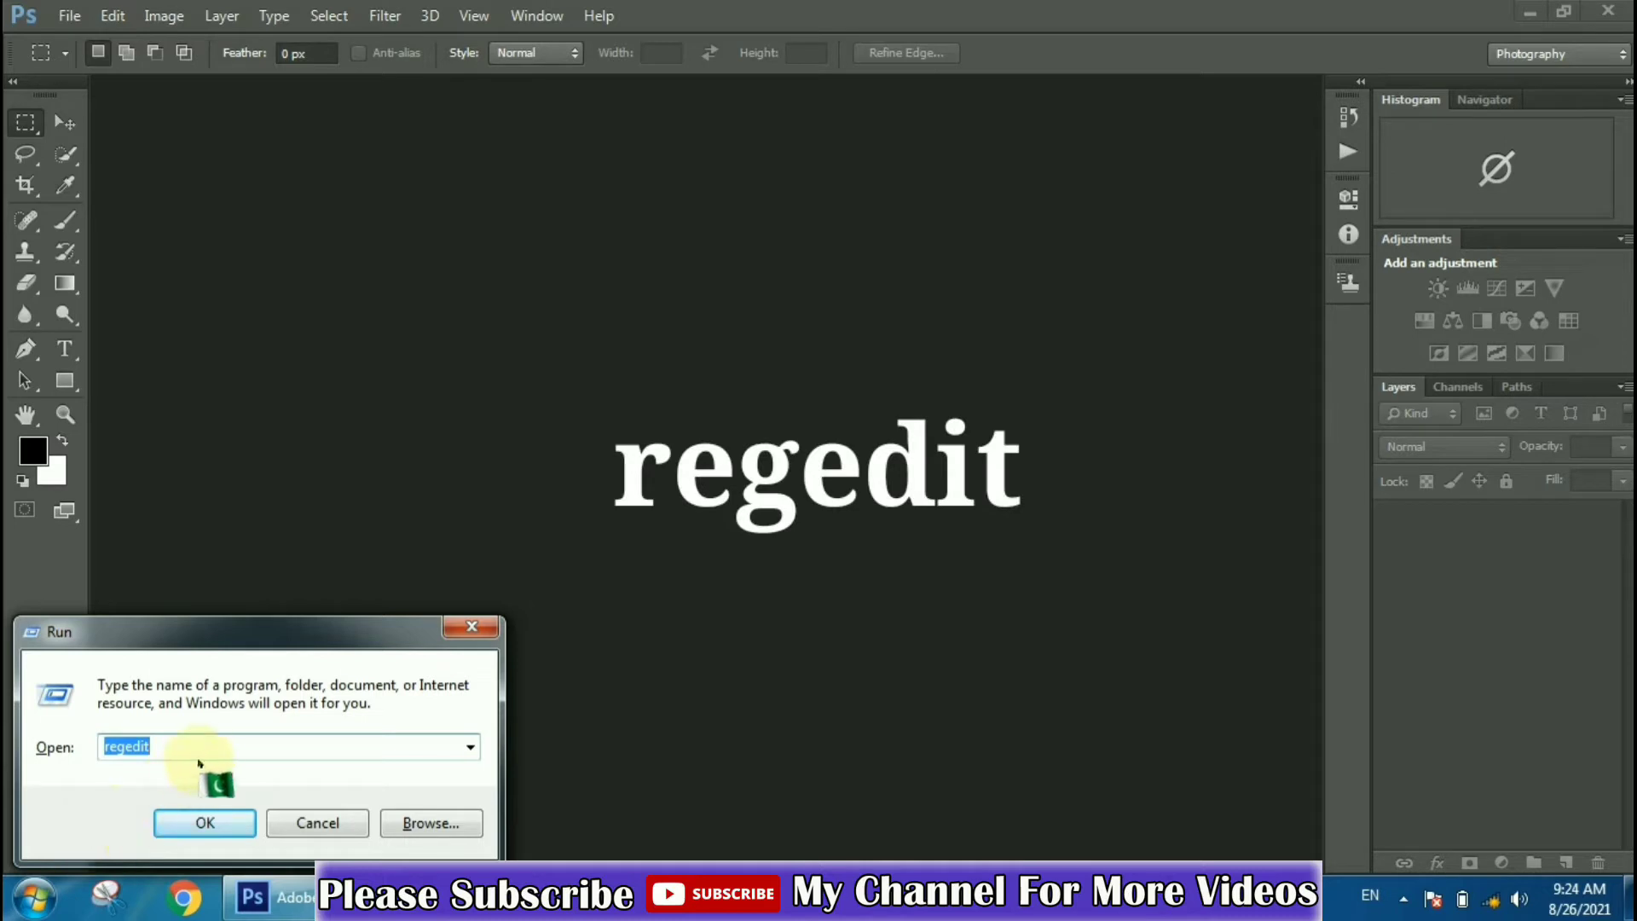
- Run 'regedit' from the Run dialog to open Registry Editor
{"action": "left_click", "coordinate": [206, 749]}
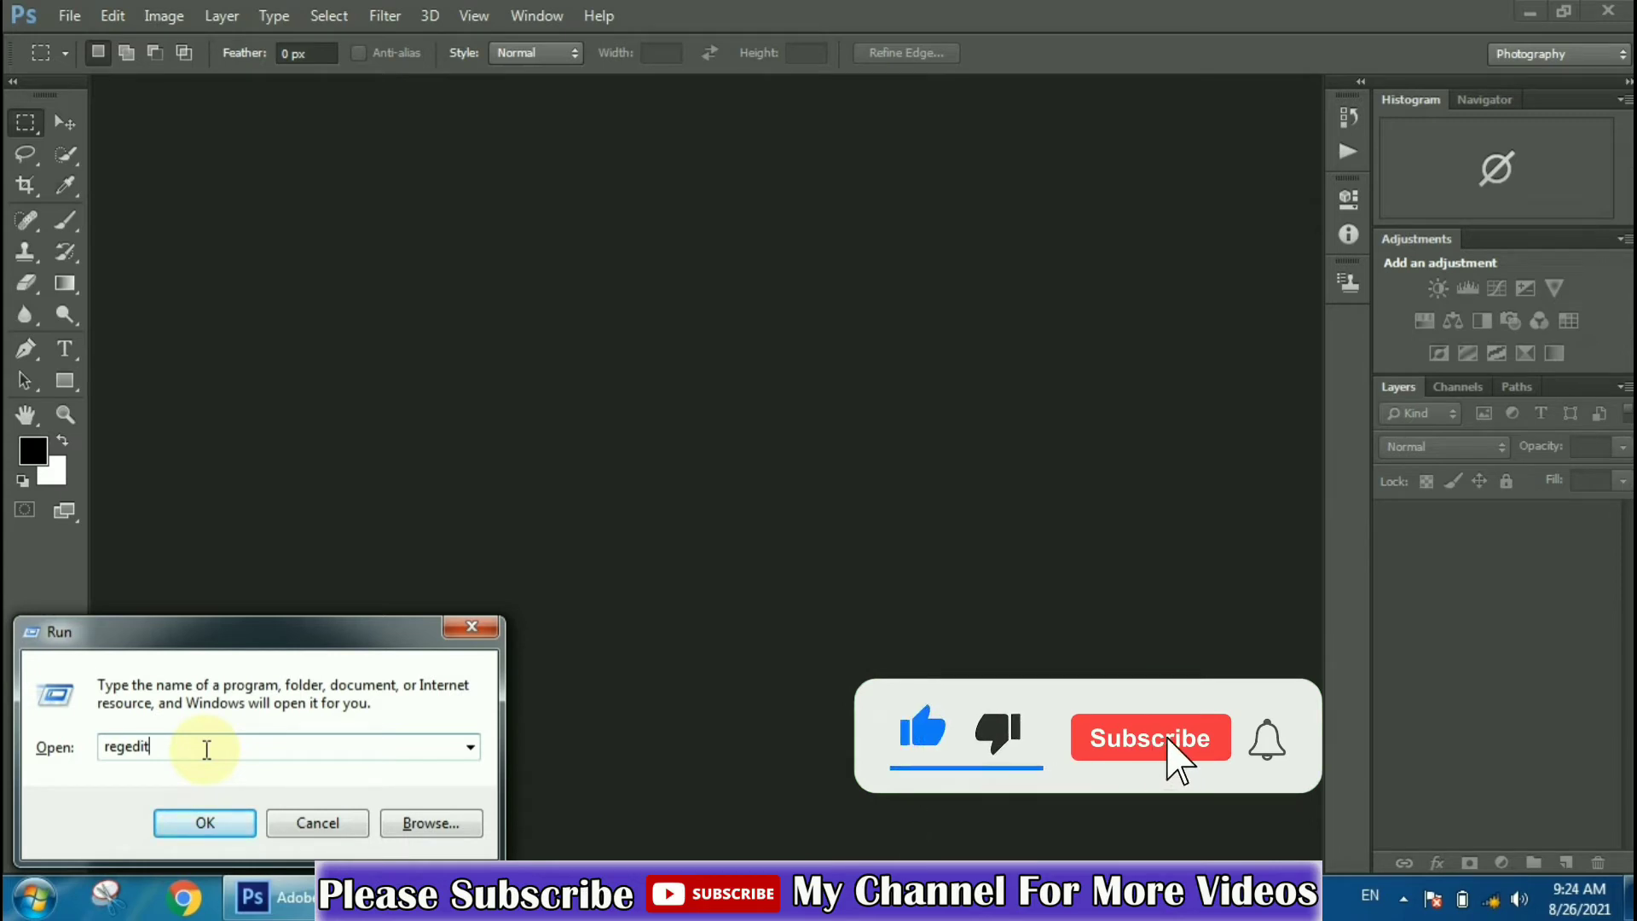
{"action": "left_click", "coordinate": [197, 824]}
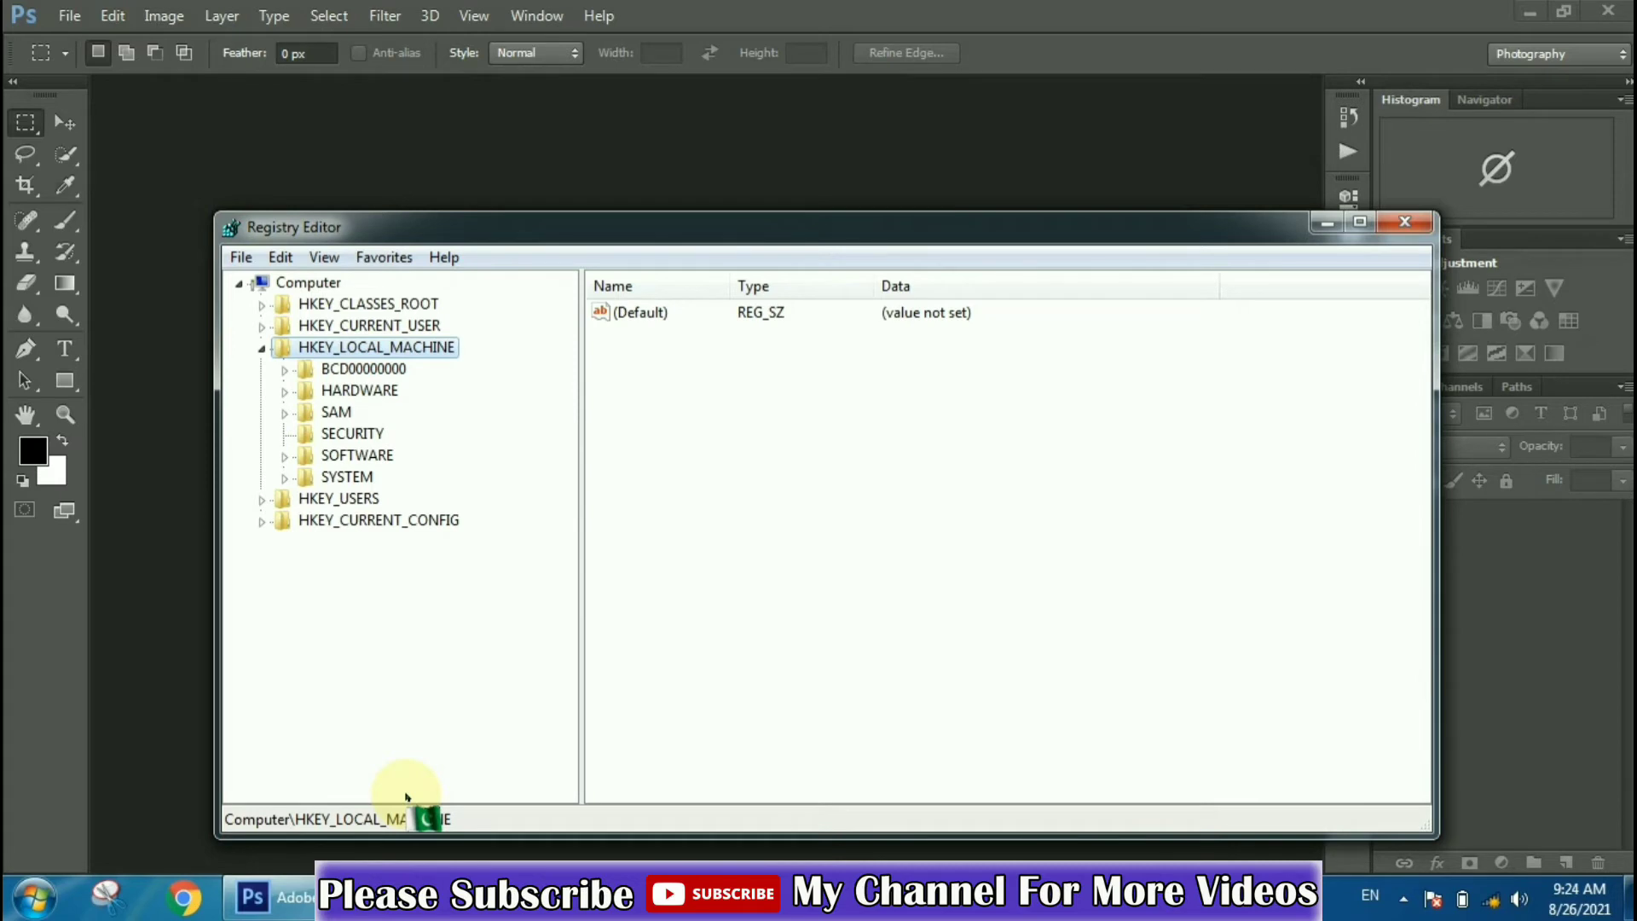
- Expand HKEY_LOCAL_MACHINE > SOFTWARE > Microsoft in the registry tree
{"action": "left_click", "coordinate": [262, 349]}
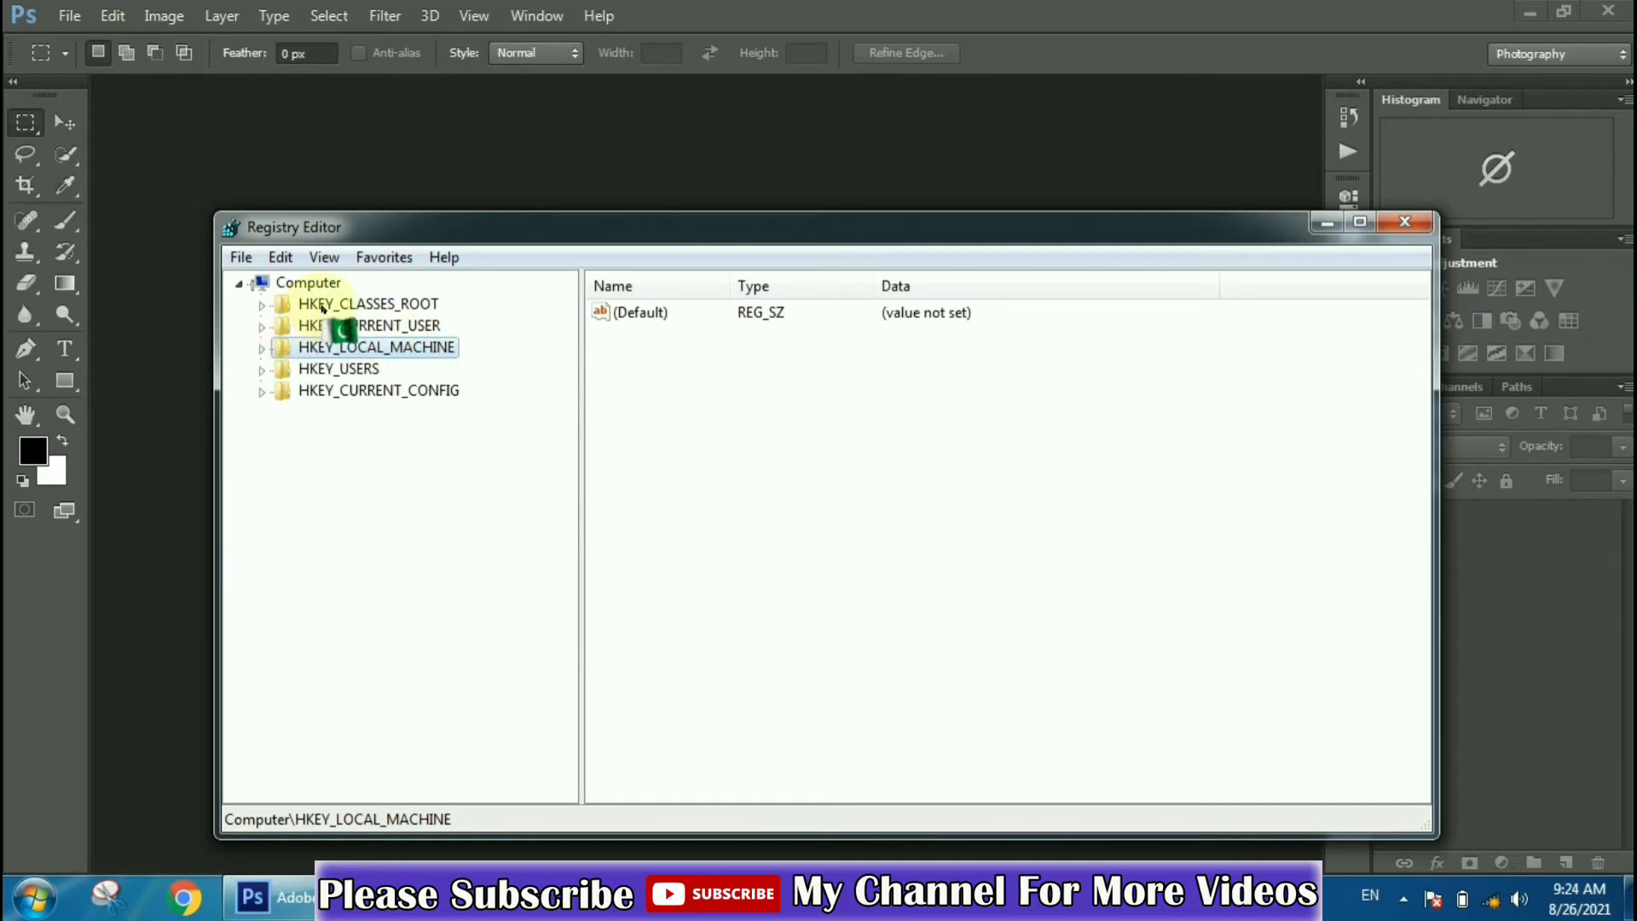
{"action": "left_click", "coordinate": [264, 349]}
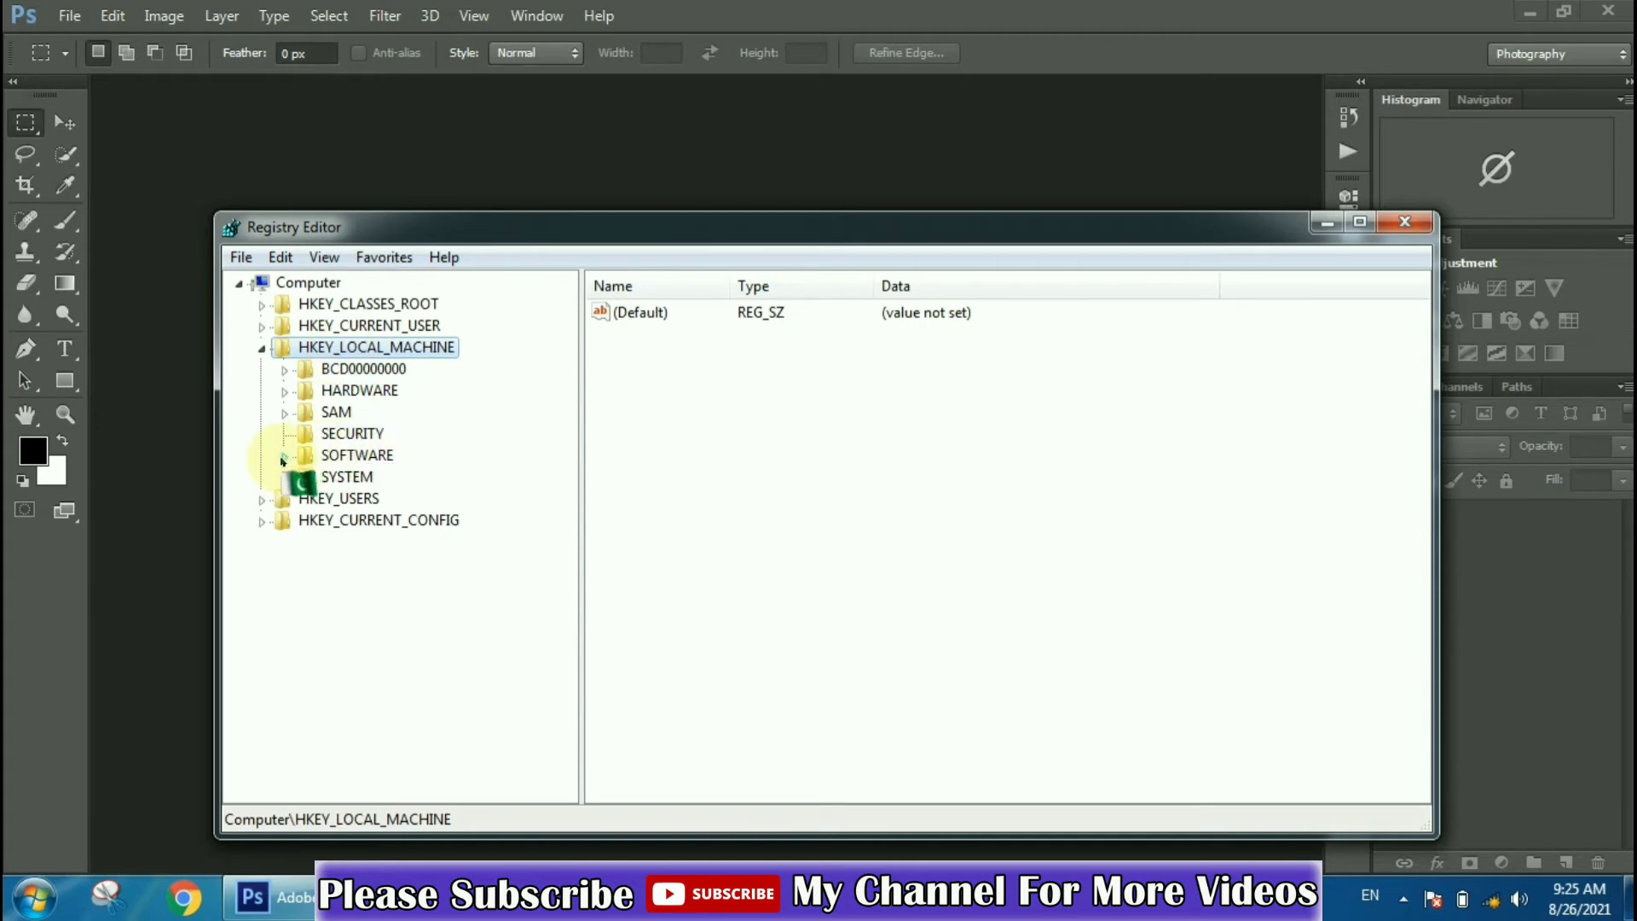
{"action": "left_click", "coordinate": [283, 458]}
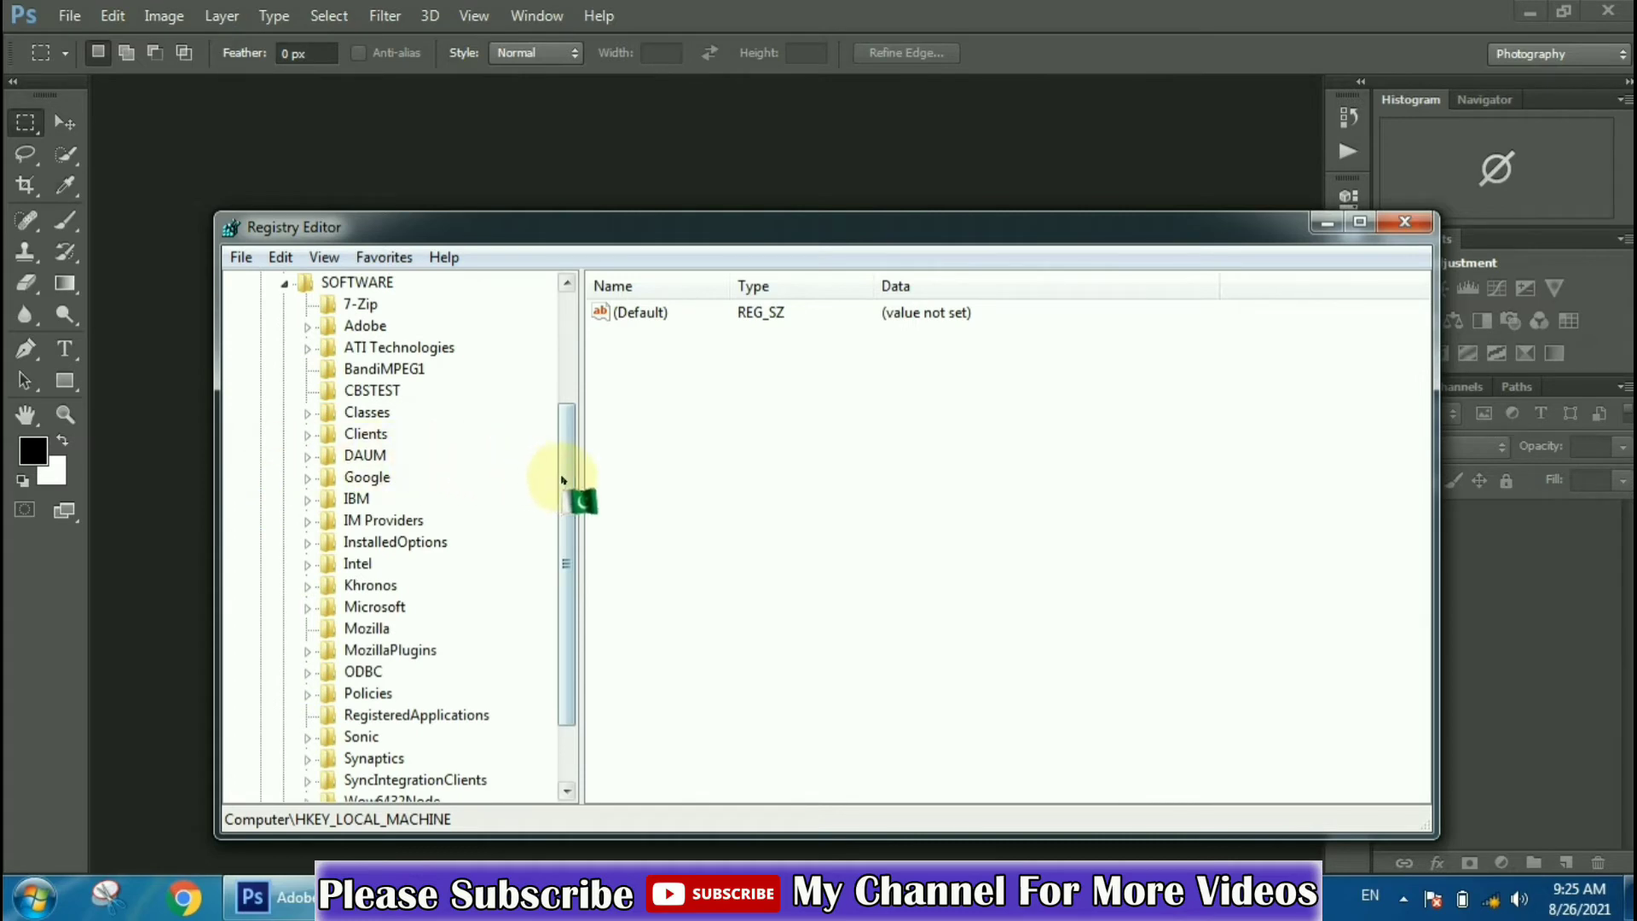
{"action": "left_click_drag", "start_coordinate": [565, 480], "coordinate": [565, 524]}
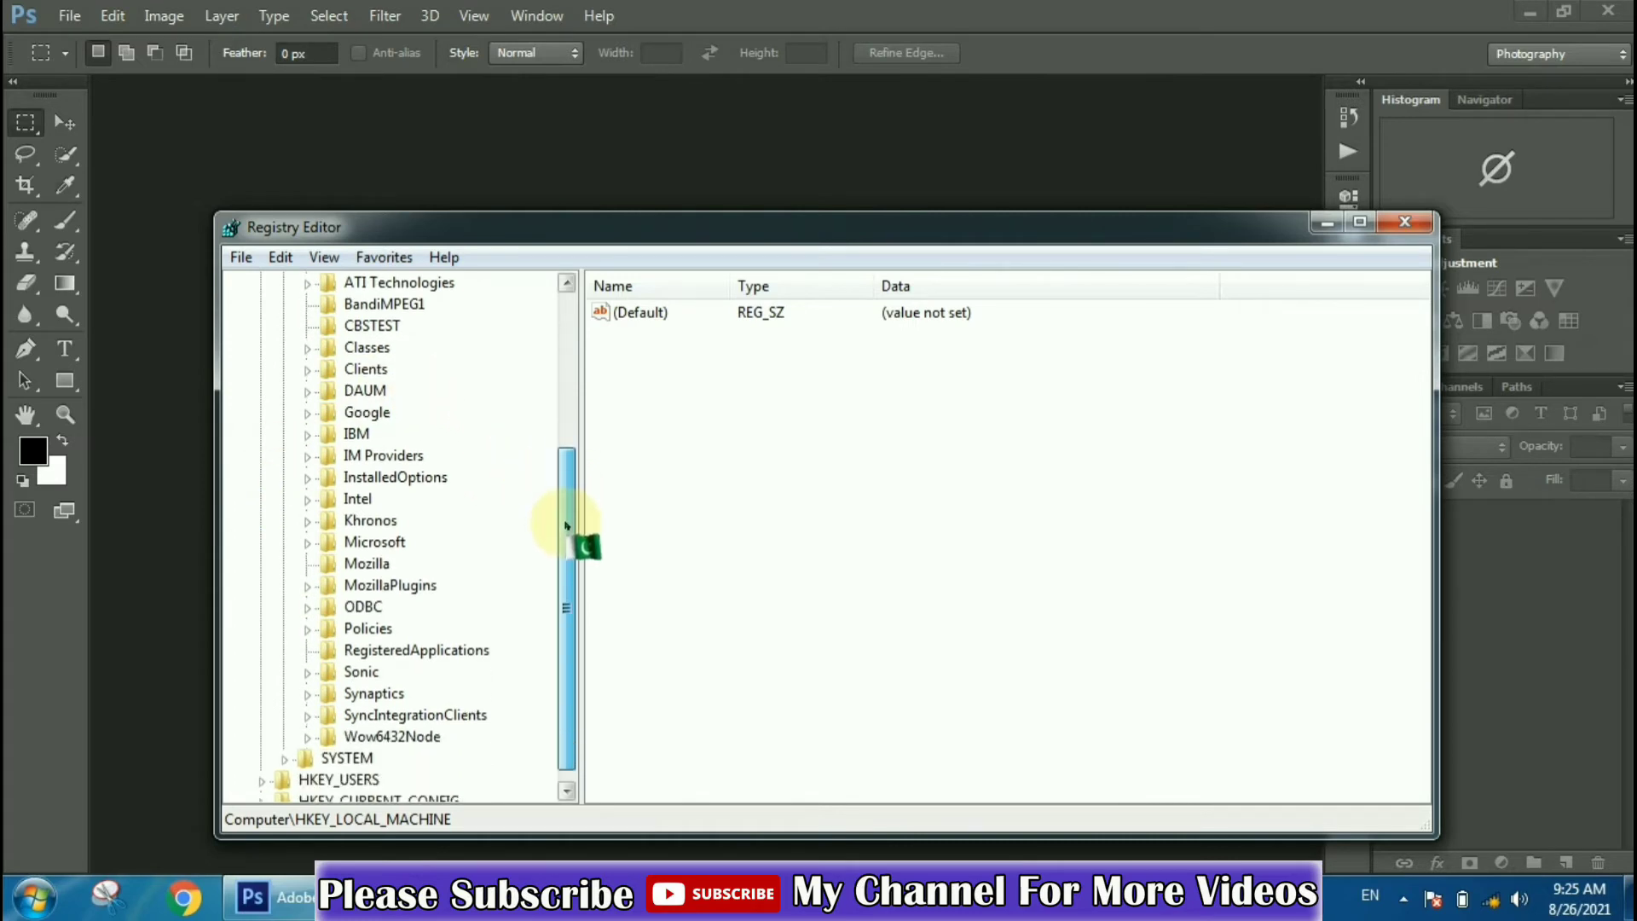
{"action": "left_click", "coordinate": [309, 546]}
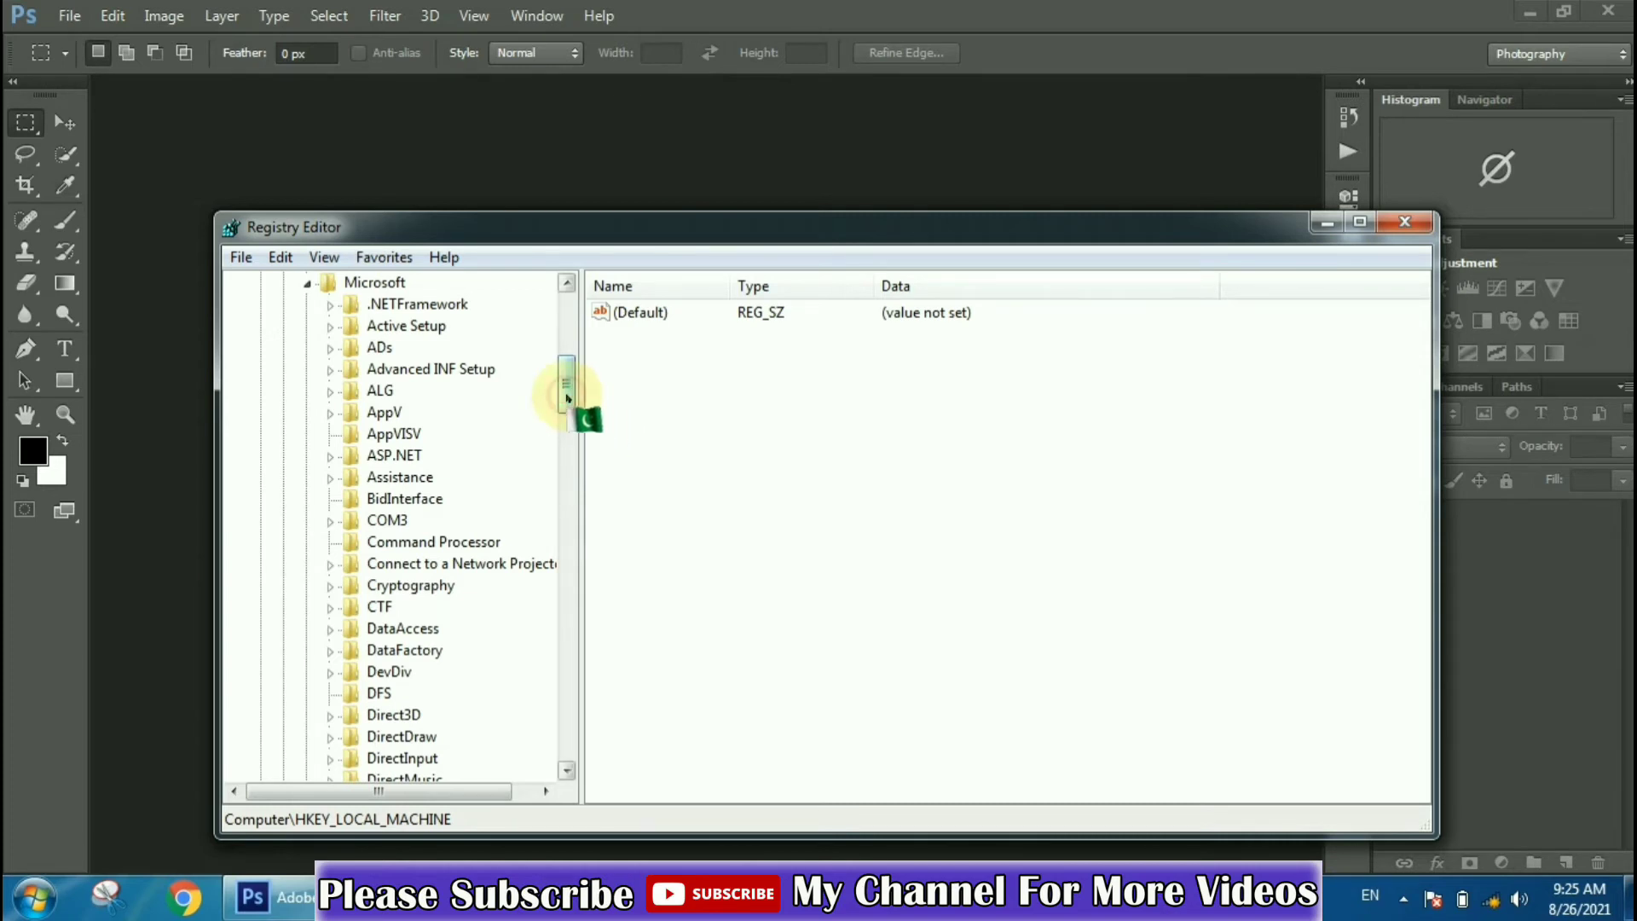
{"action": "left_click_drag", "start_coordinate": [566, 401], "coordinate": [570, 693]}
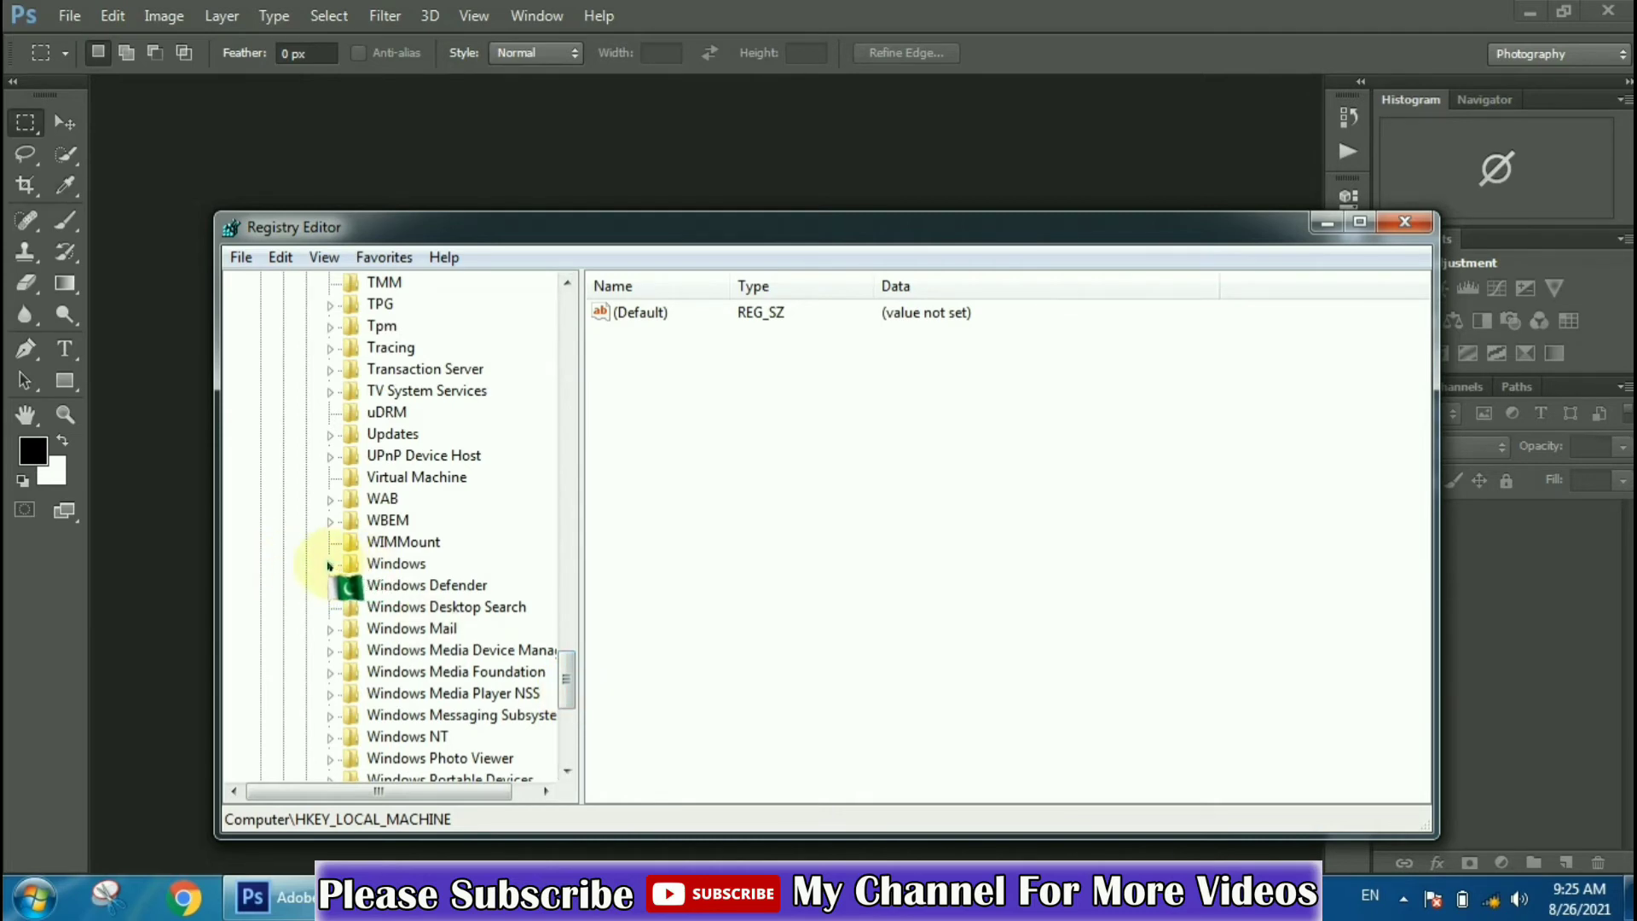
- Expand Windows > CurrentVersion > Policies and open the System key to list EnableLUA
{"action": "left_click", "coordinate": [331, 567]}
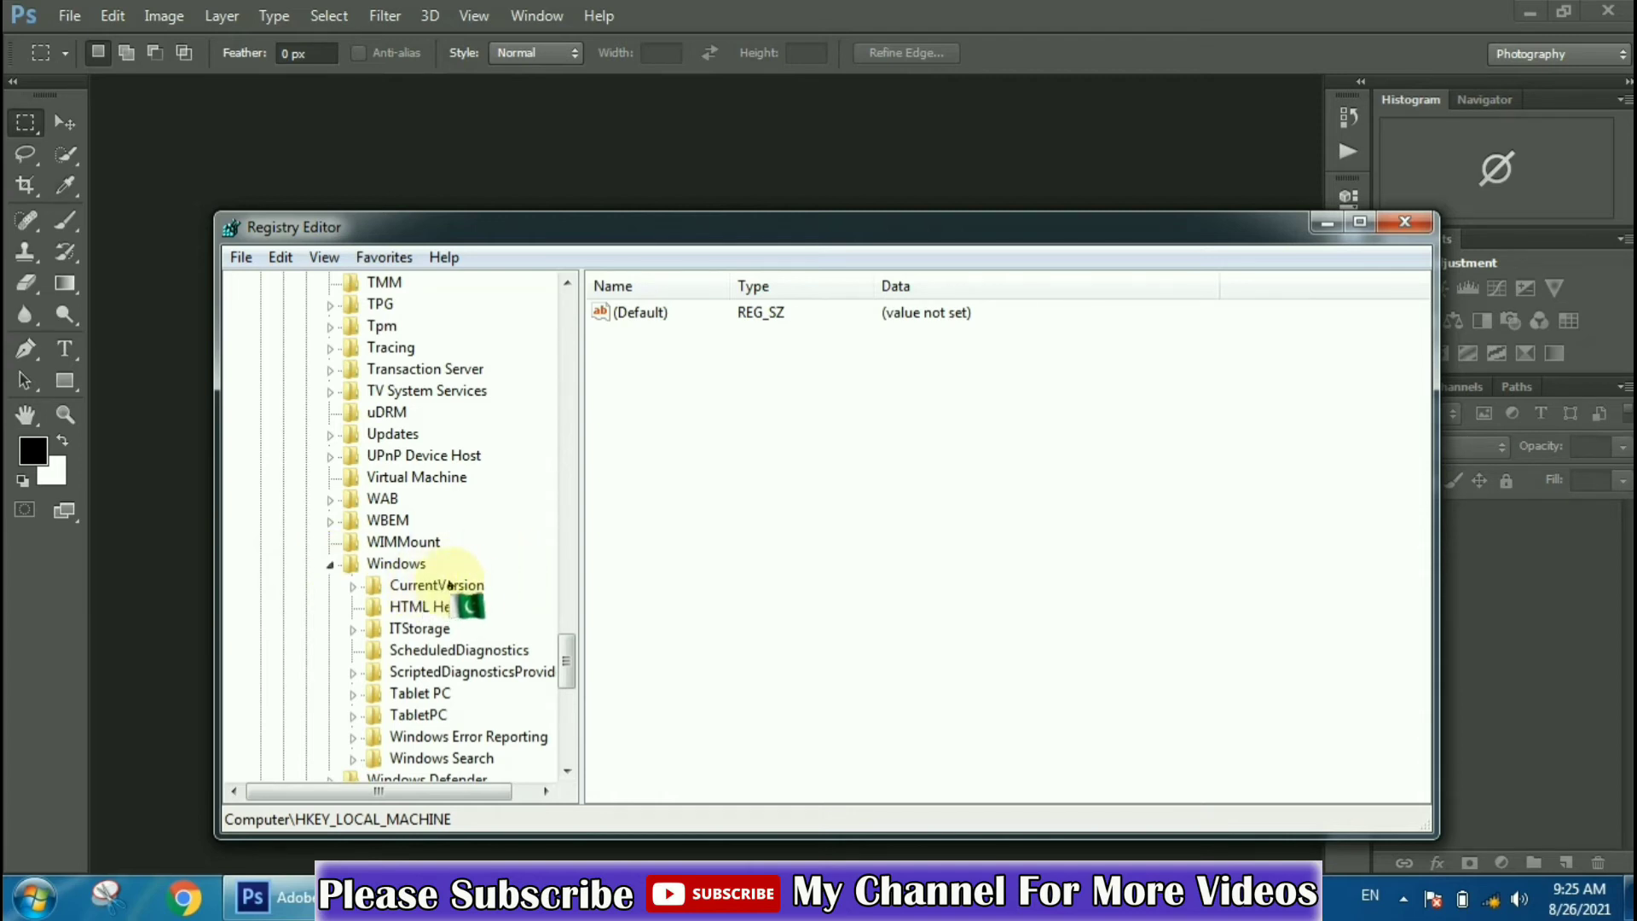
{"action": "left_click", "coordinate": [352, 588]}
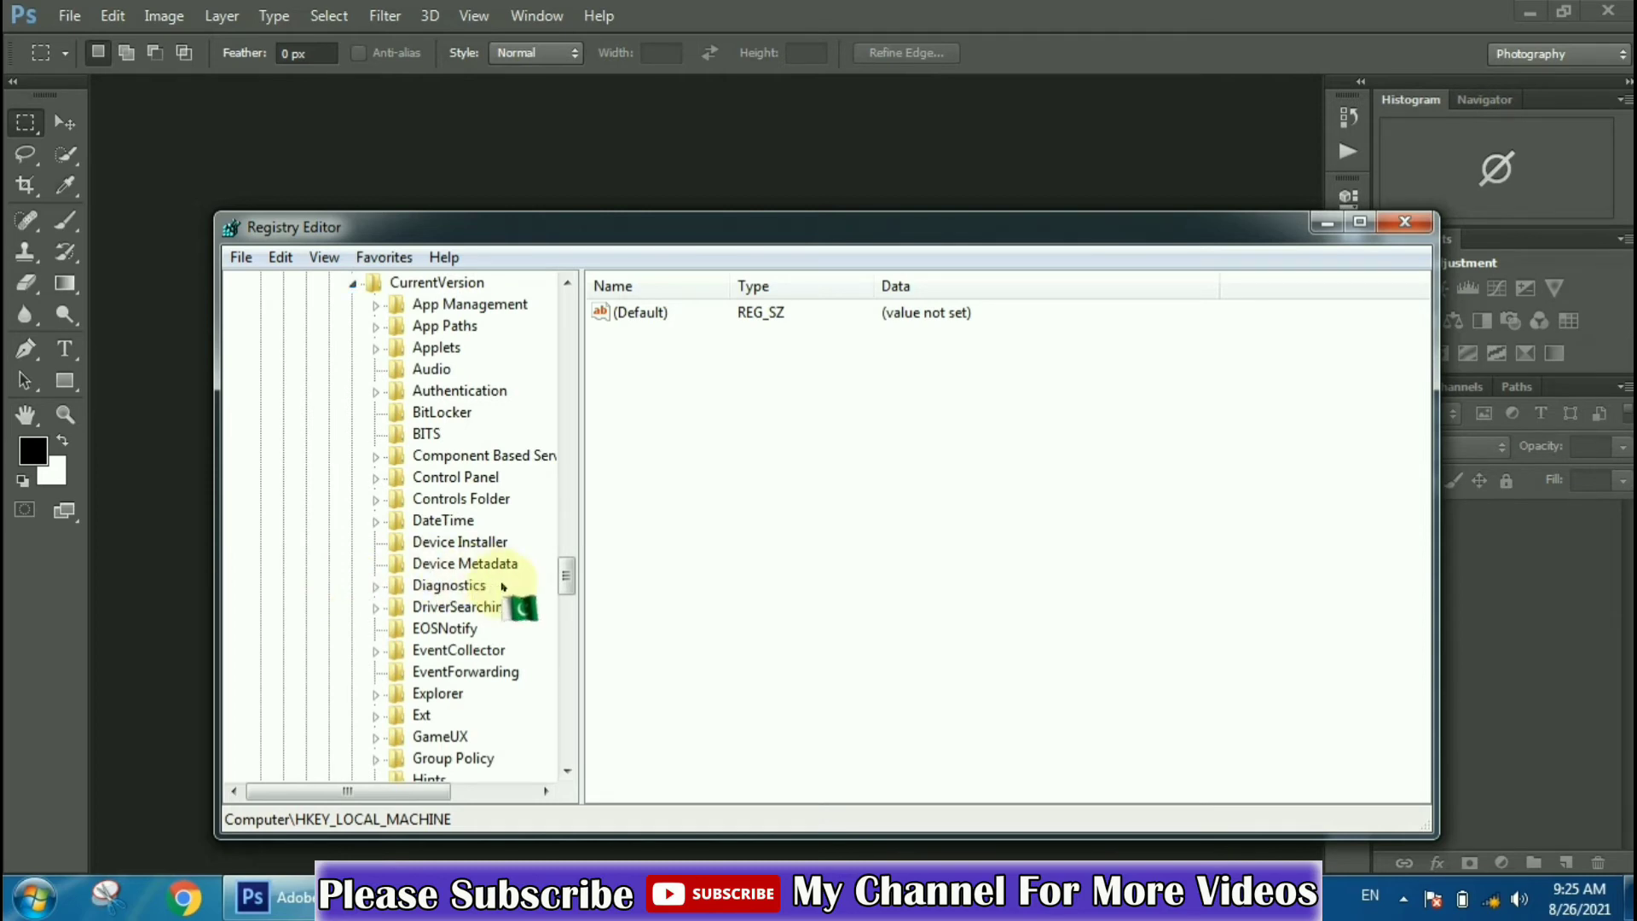
{"action": "left_click_drag", "start_coordinate": [569, 587], "coordinate": [568, 646]}
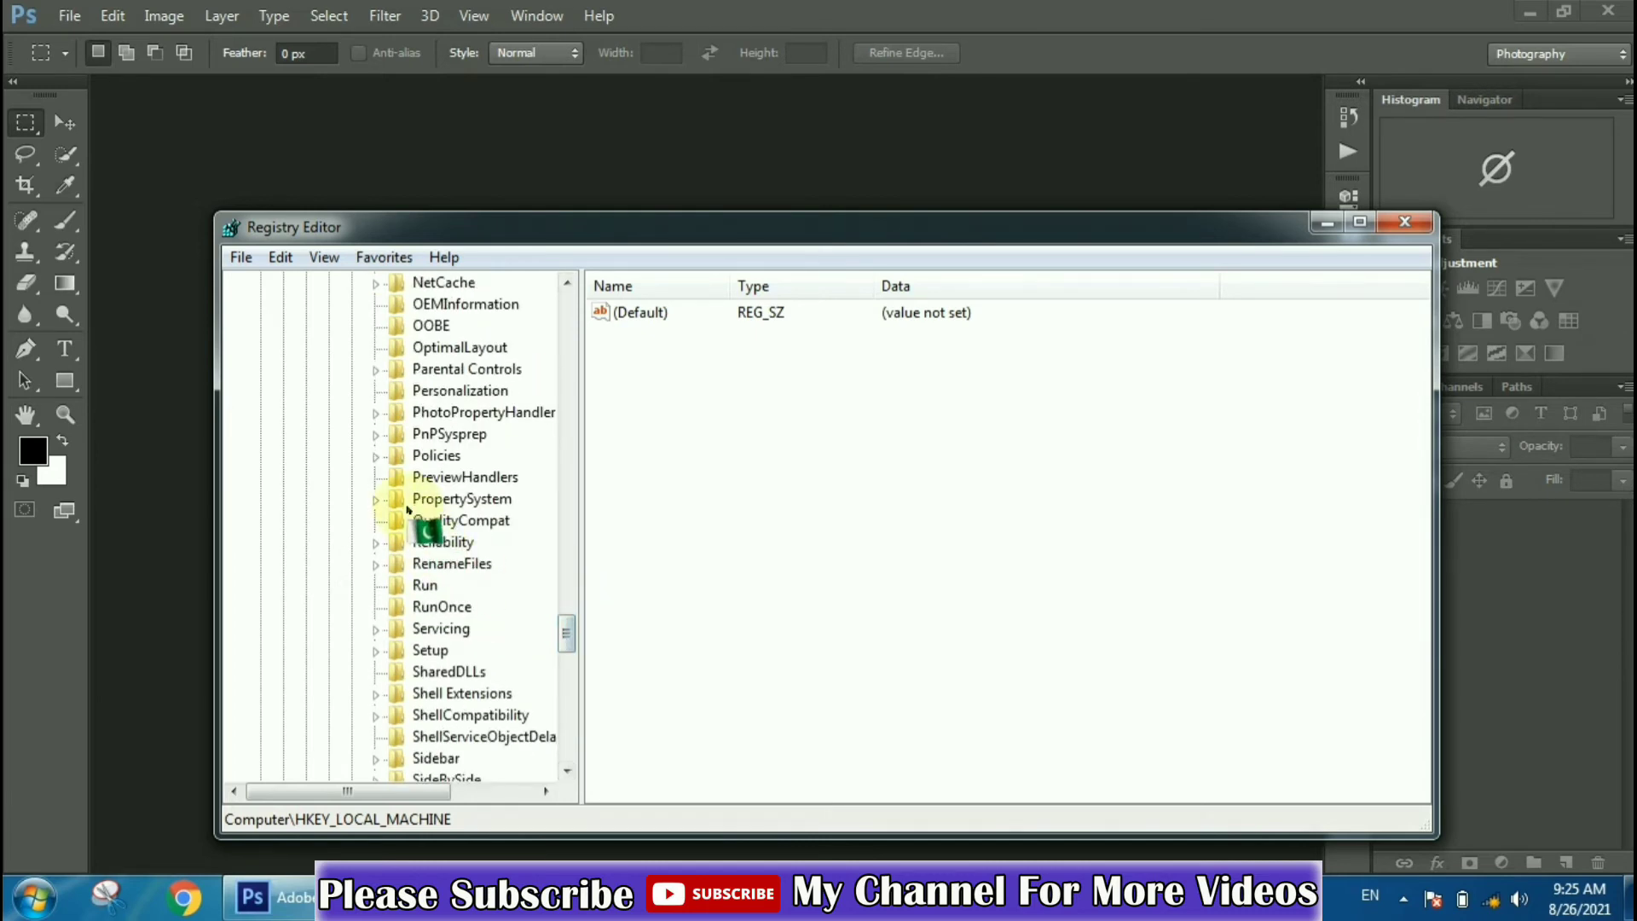
{"action": "left_click", "coordinate": [376, 457]}
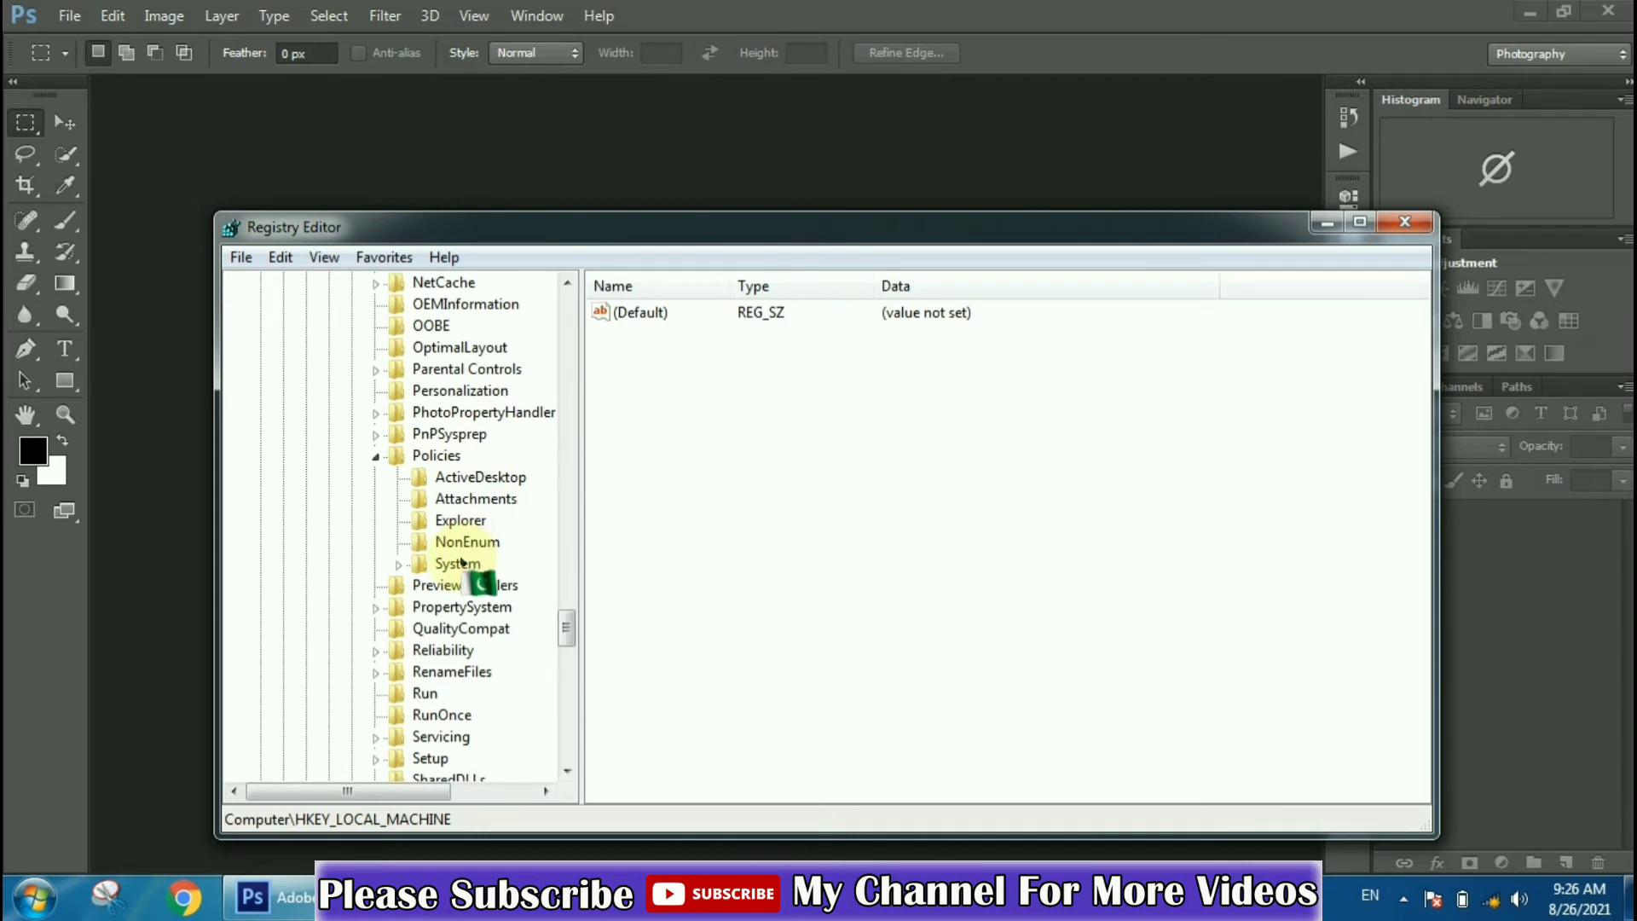
{"action": "double_click", "coordinate": [459, 564]}
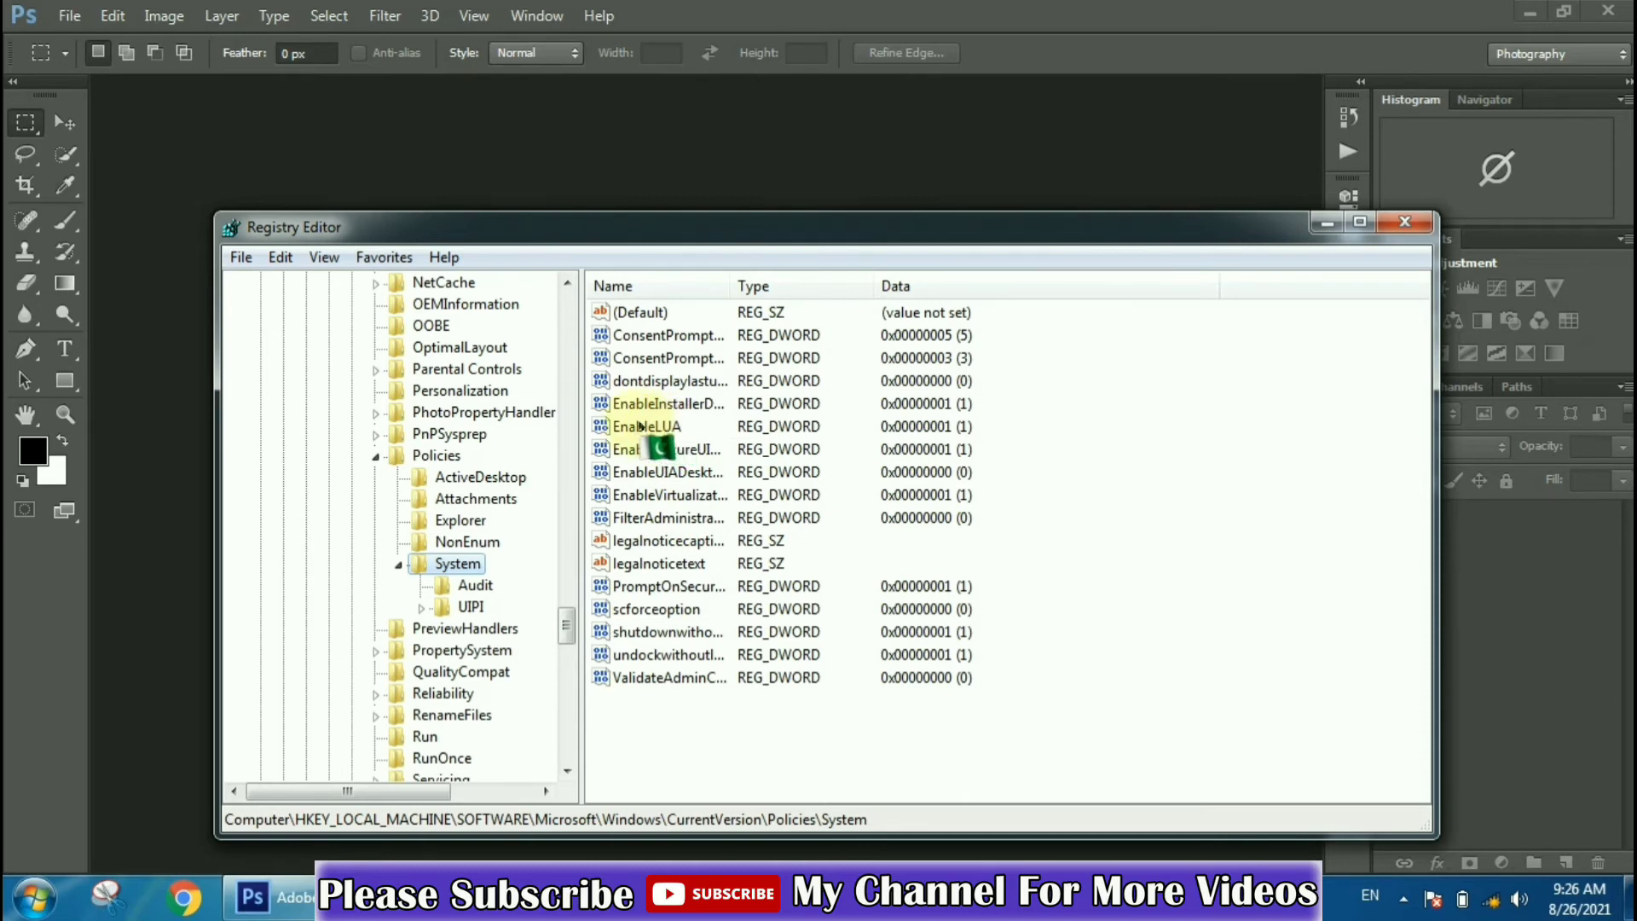
- Change EnableLUA's value data from 1 to 0 and close Registry Editor
{"action": "double_click", "coordinate": [641, 426]}
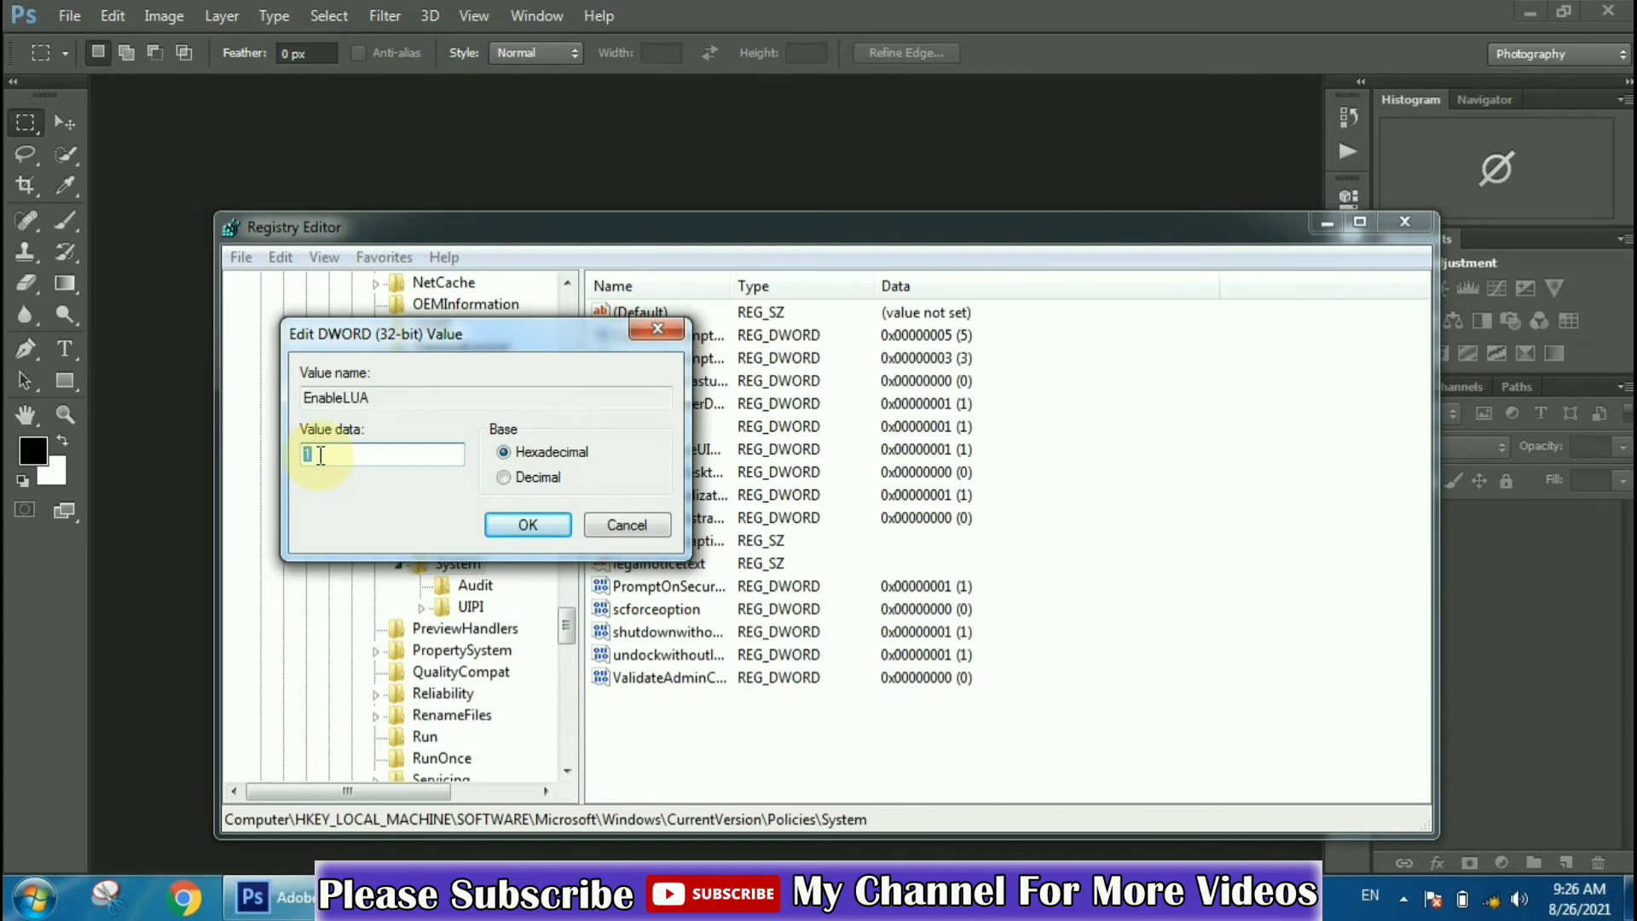
{"action": "key", "text": "BackSpace"}
{"action": "type", "text": "0"}
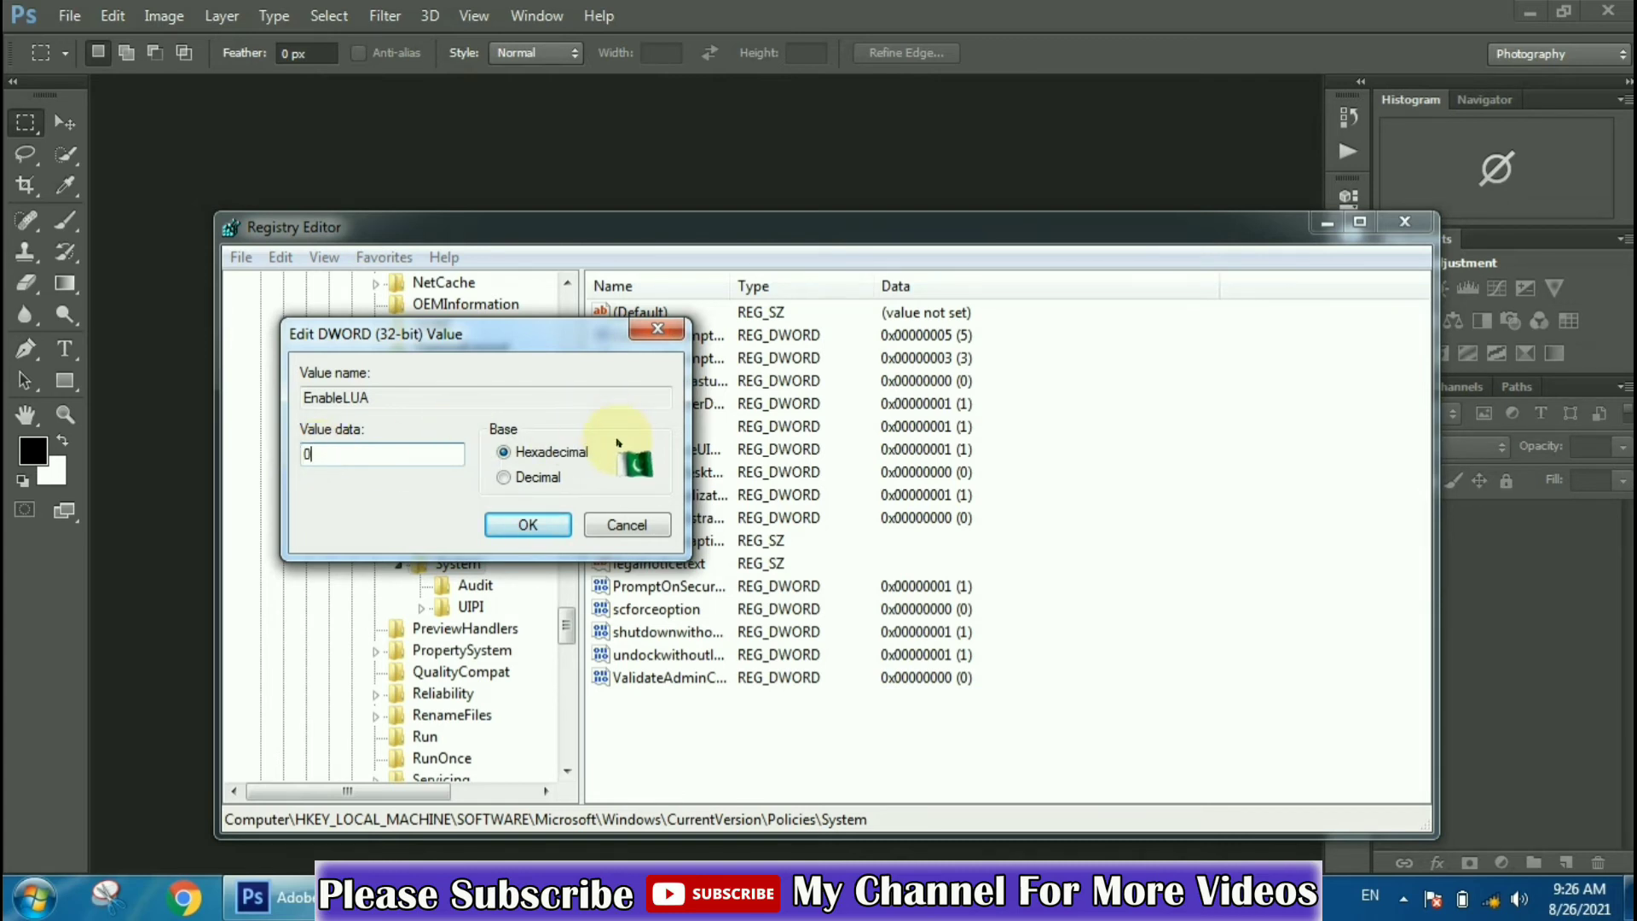
{"action": "left_click", "coordinate": [528, 524]}
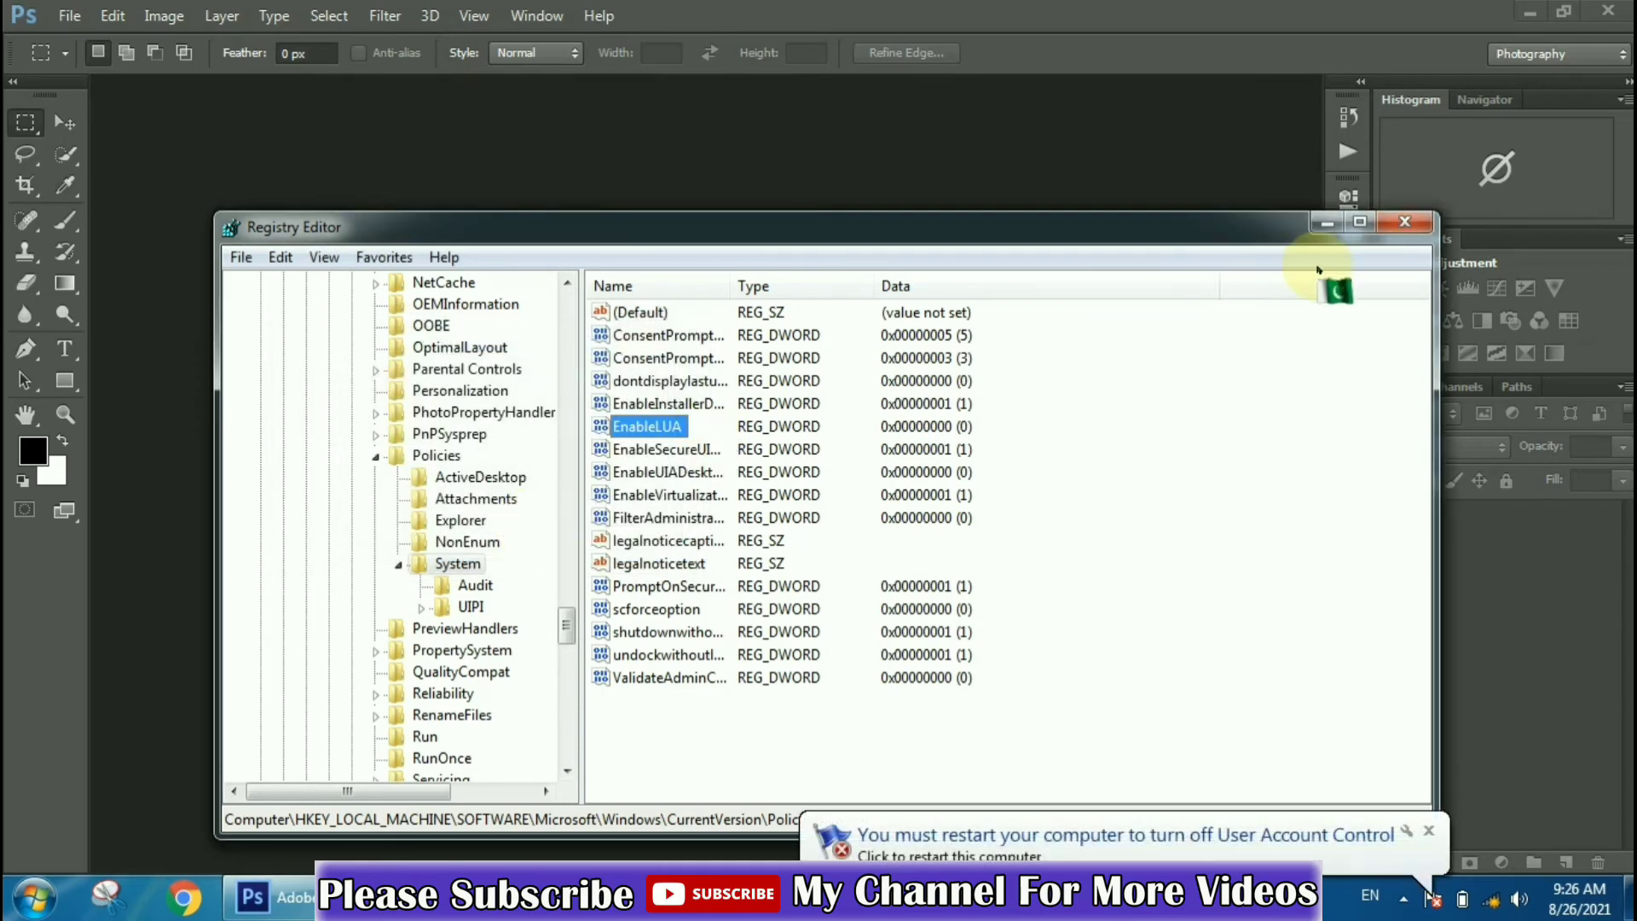
{"action": "left_click", "coordinate": [1405, 221]}
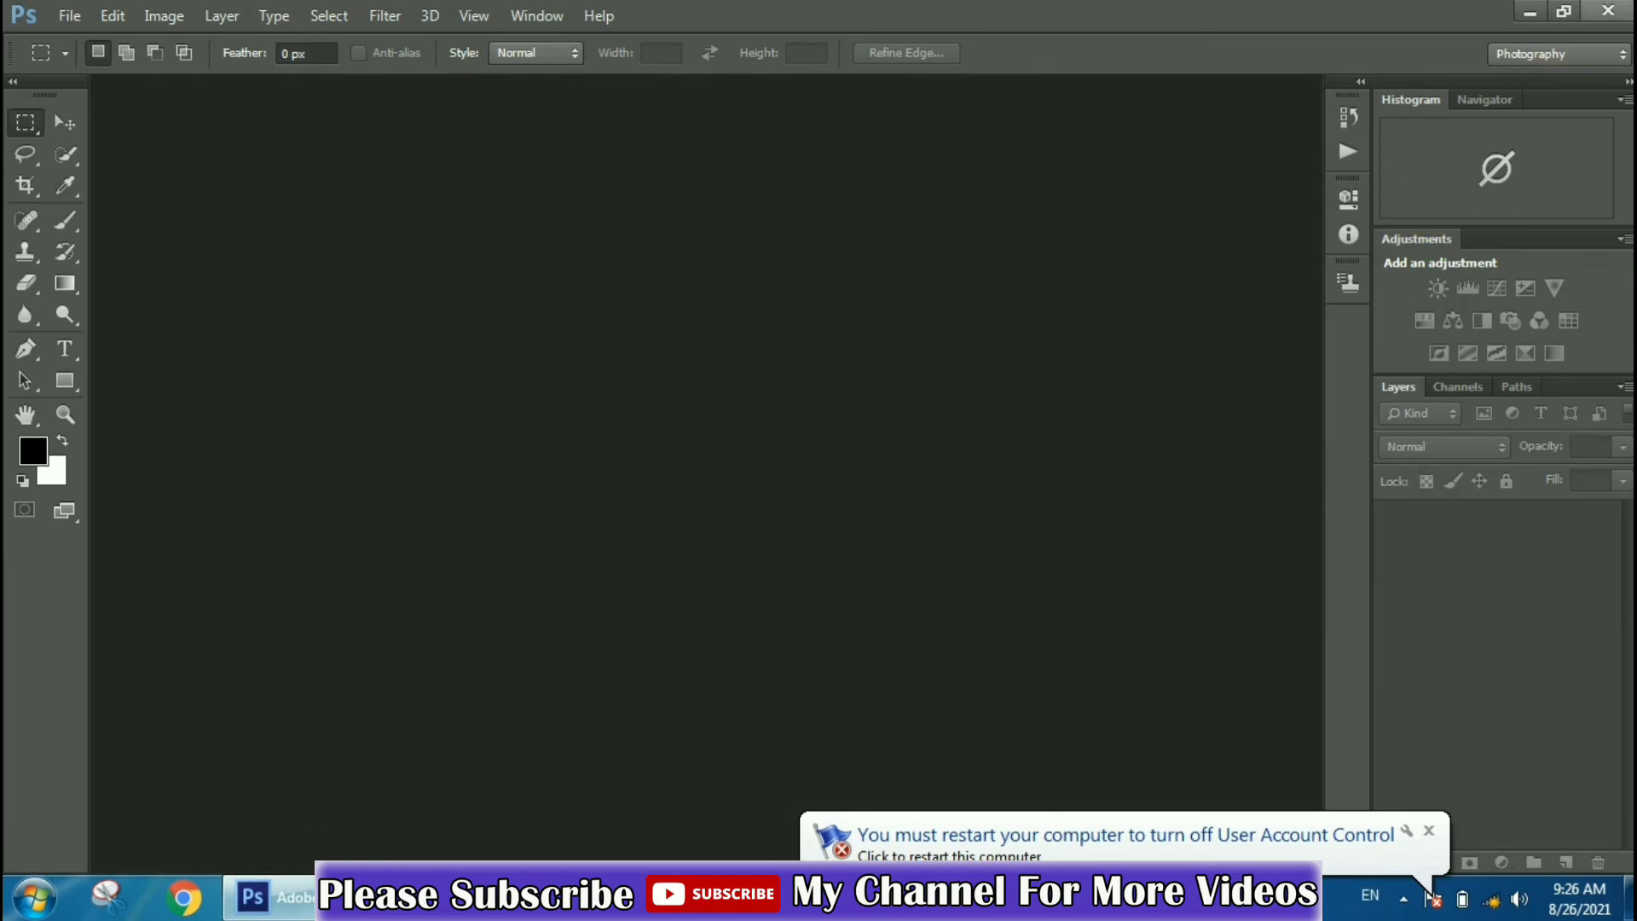
- Quit Photoshop and relaunch it from the Photoshop CS6 Portable desktop shortcut
{"action": "left_click", "coordinate": [1607, 10]}
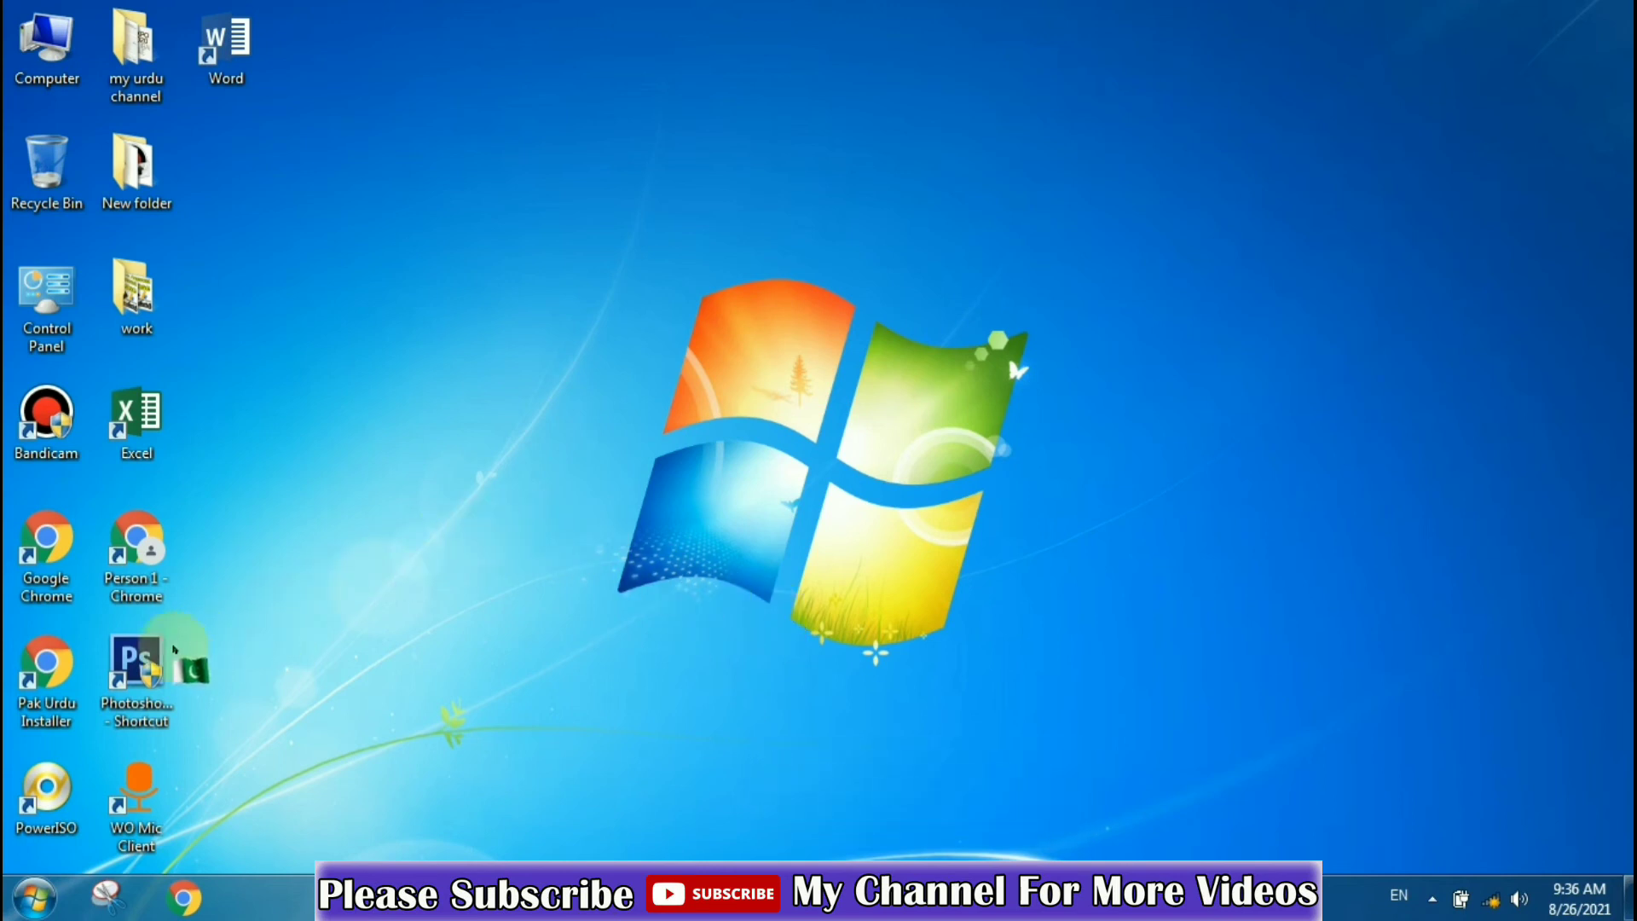
{"action": "left_click", "coordinate": [136, 672]}
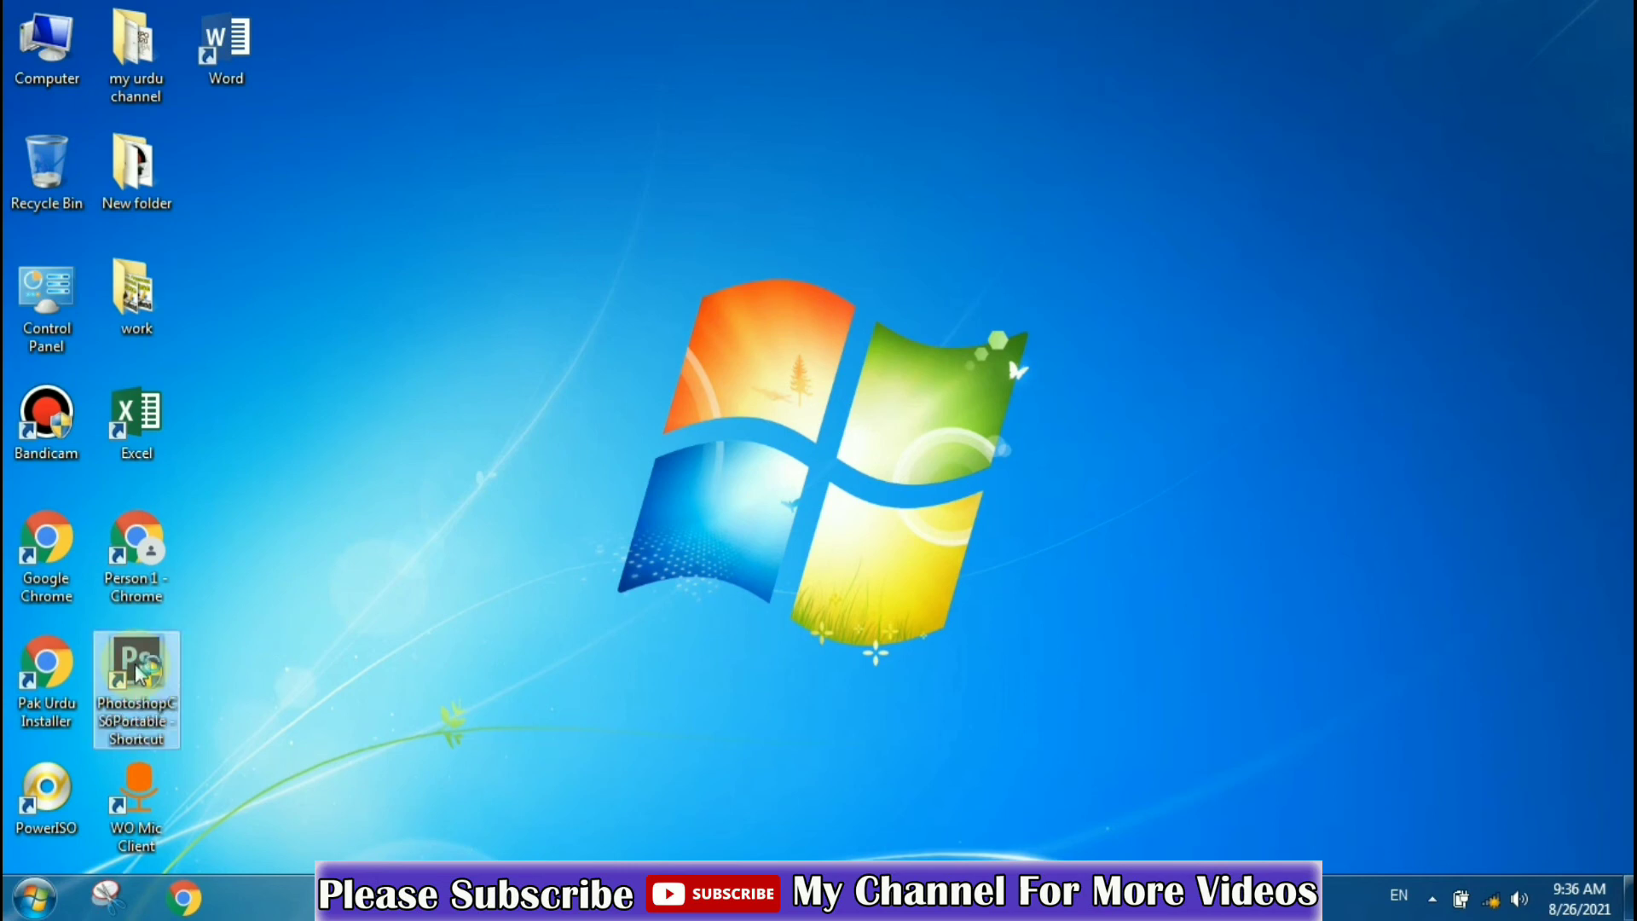
{"action": "double_click", "coordinate": [136, 672]}
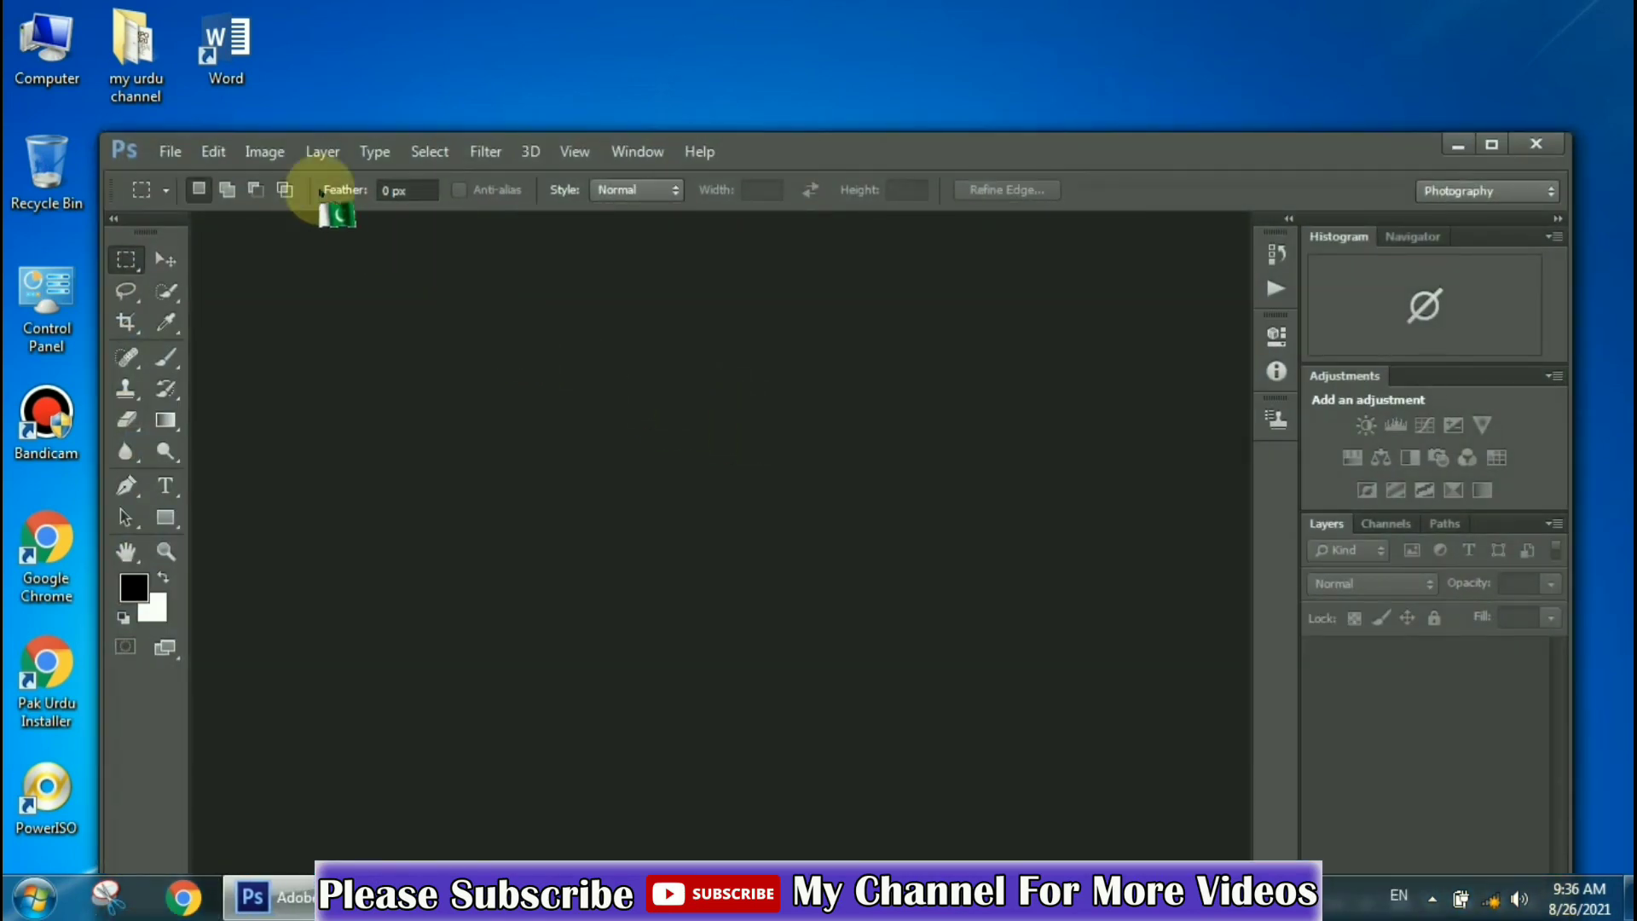
- Drag images_6_-removebg-preview.png from 'my urdu channel' into Photoshop, opening it as Layer 0
{"action": "double_click", "coordinate": [157, 80]}
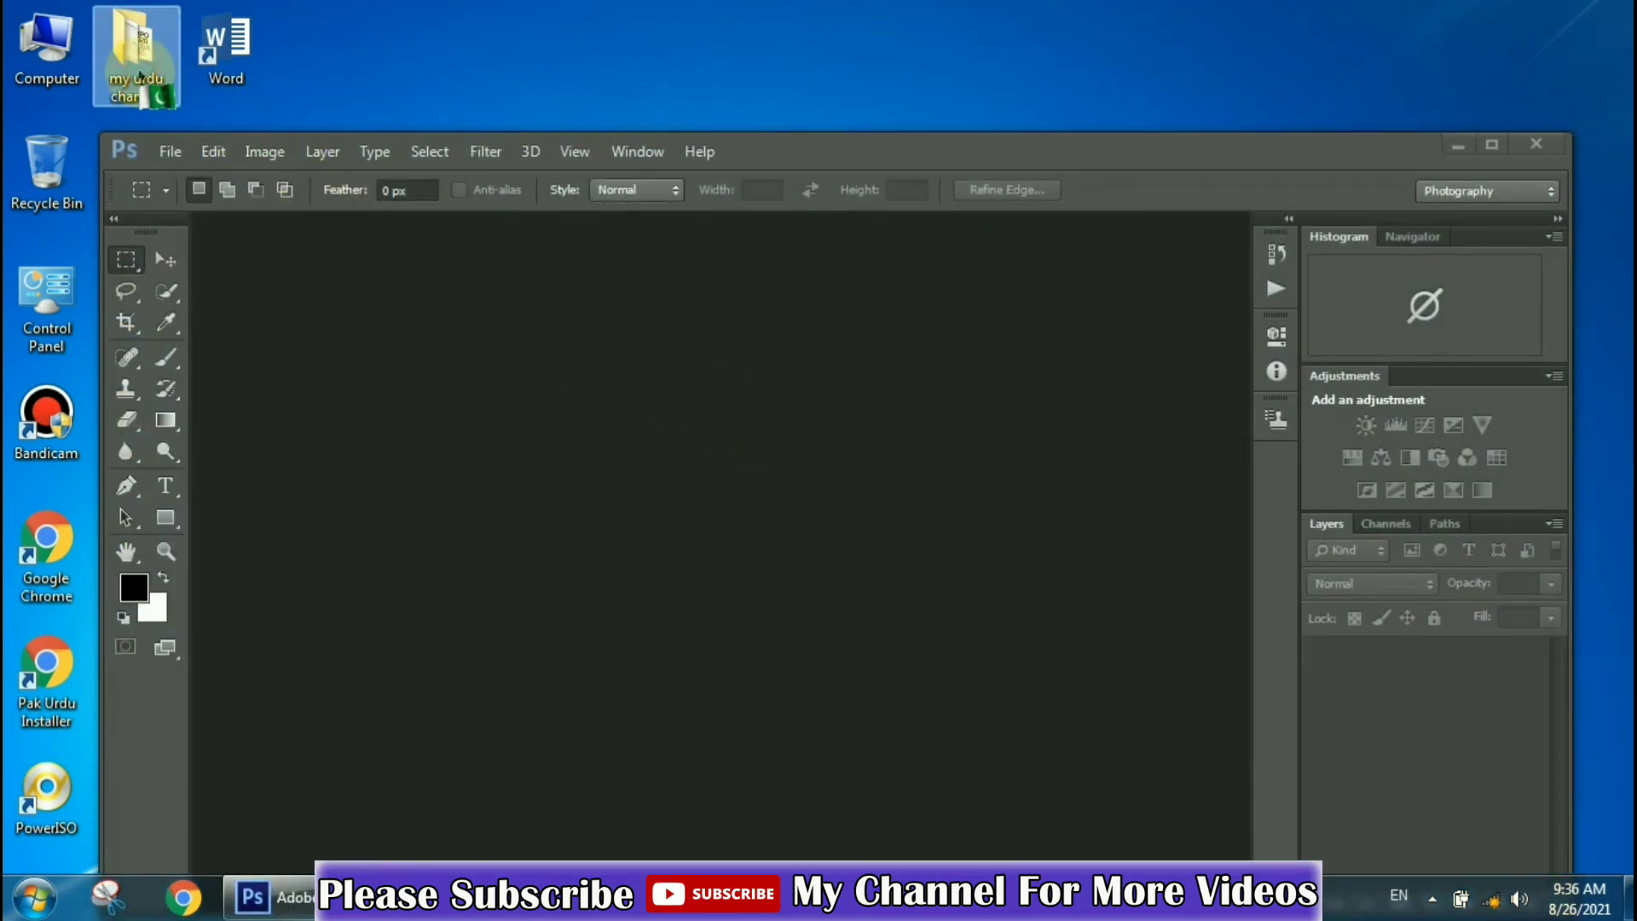
{"action": "left_click_drag", "start_coordinate": [556, 197], "coordinate": [368, 712]}
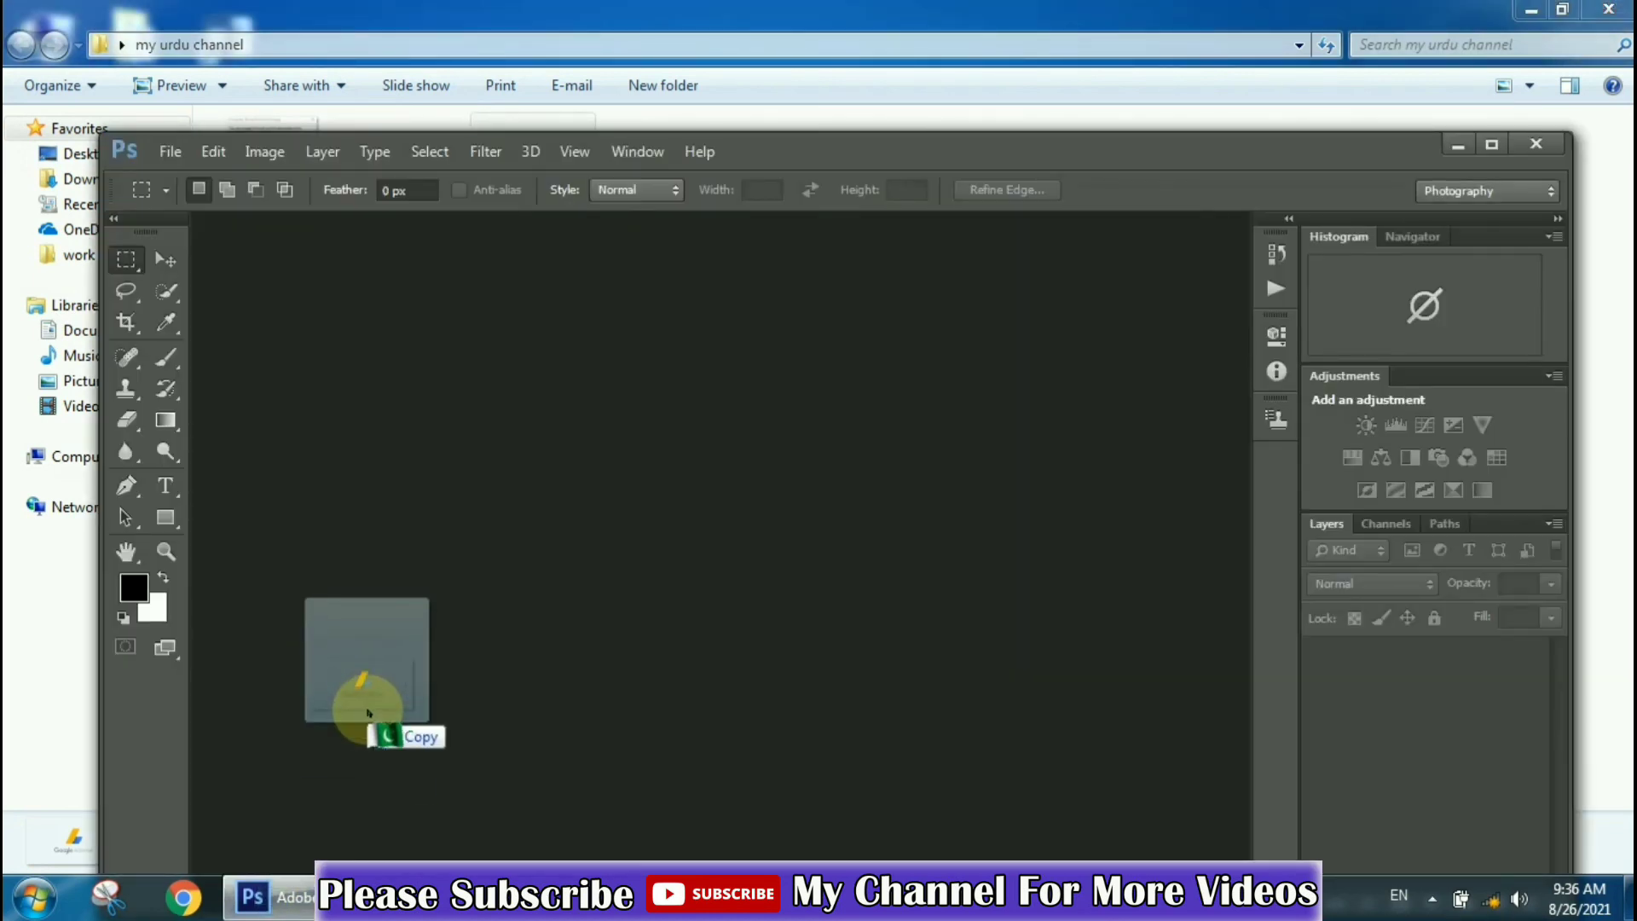
{"action": "left_click_drag", "start_coordinate": [369, 712], "coordinate": [366, 710]}
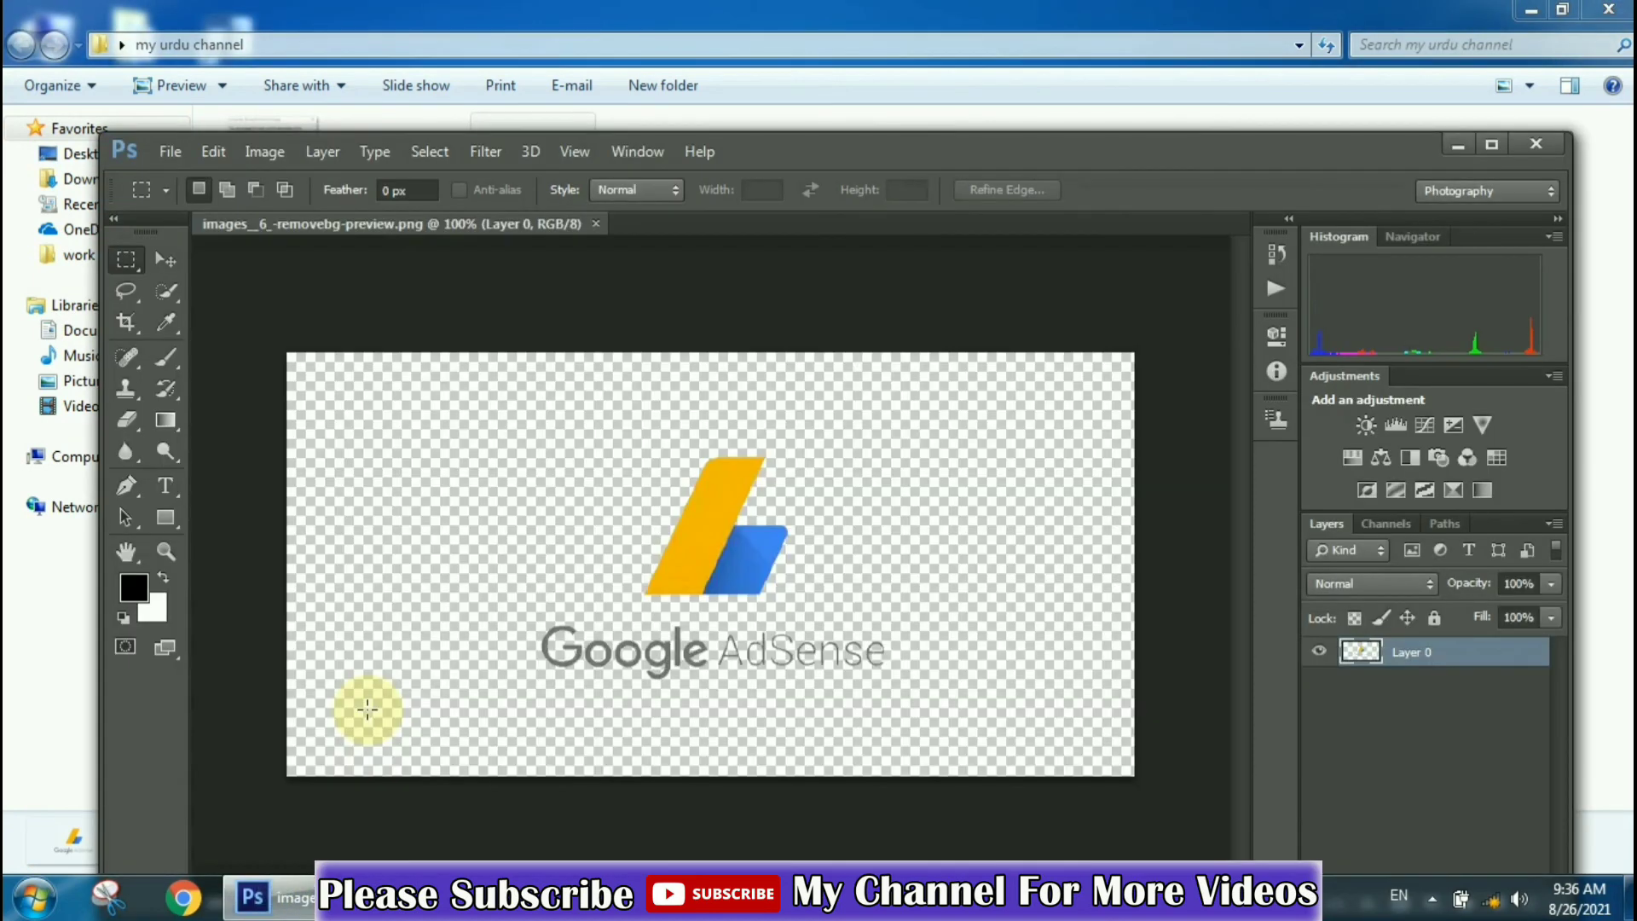